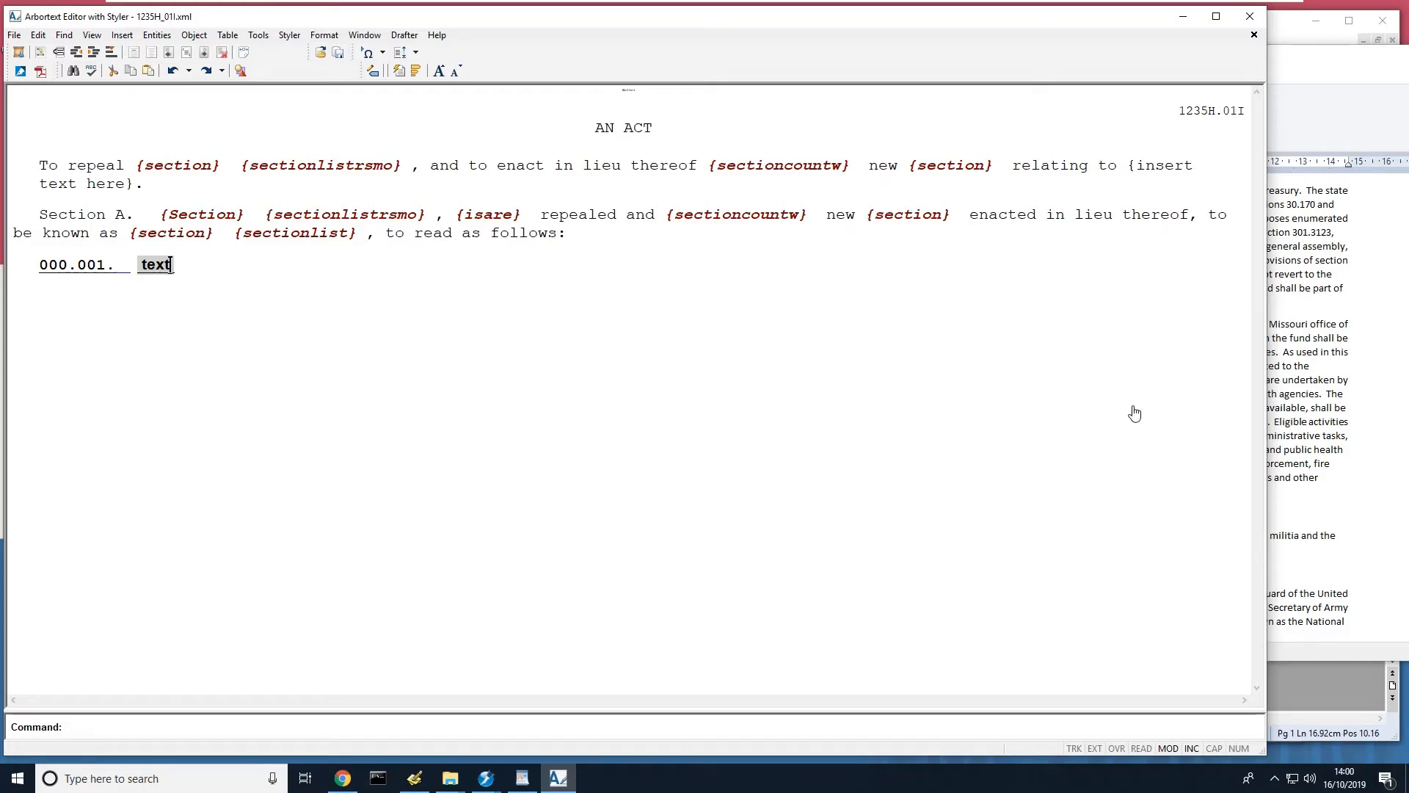
# Switch to WordPad and copy the two numbered antiterrorism fund paragraphs from WordSections.rtf
pyautogui.click(523, 778)
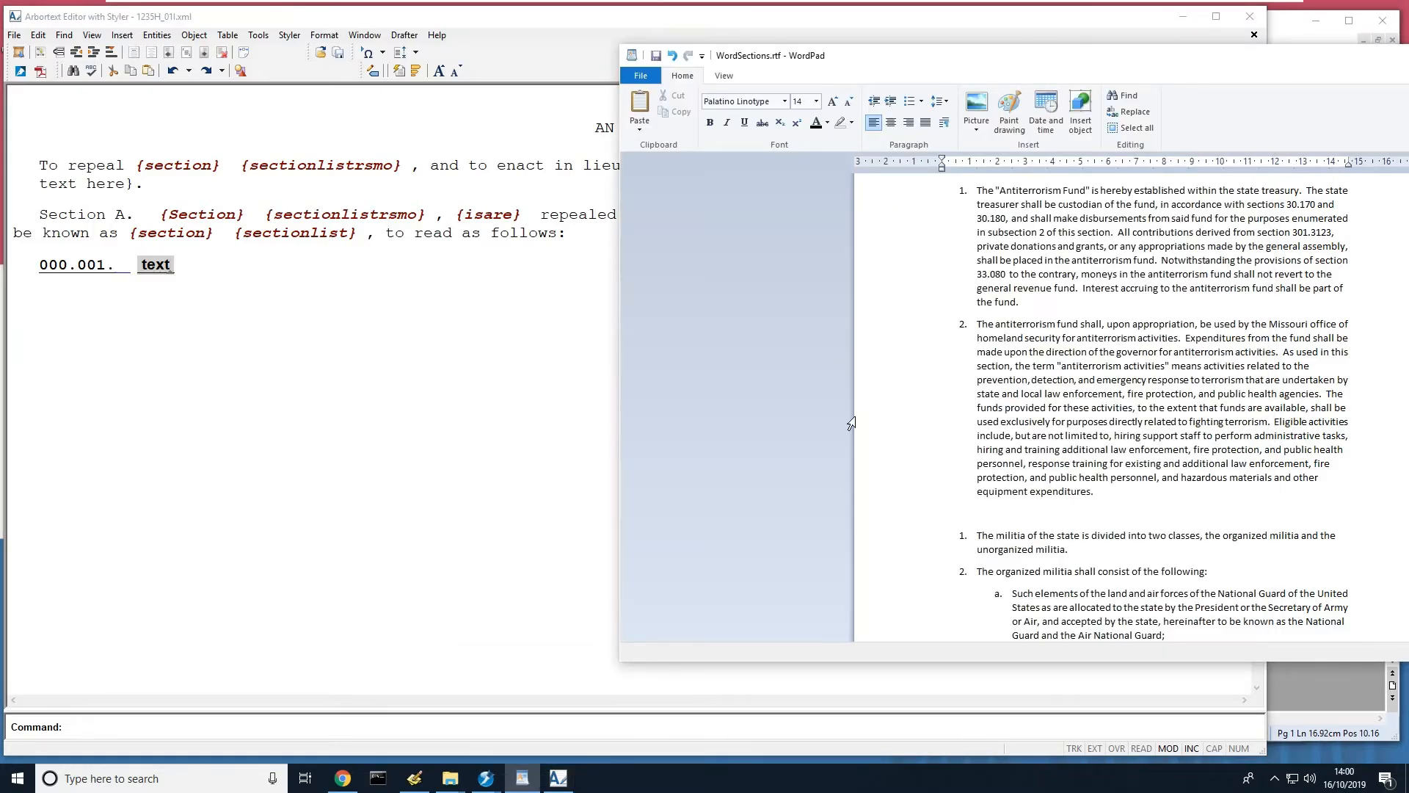
pyautogui.click(1019, 301)
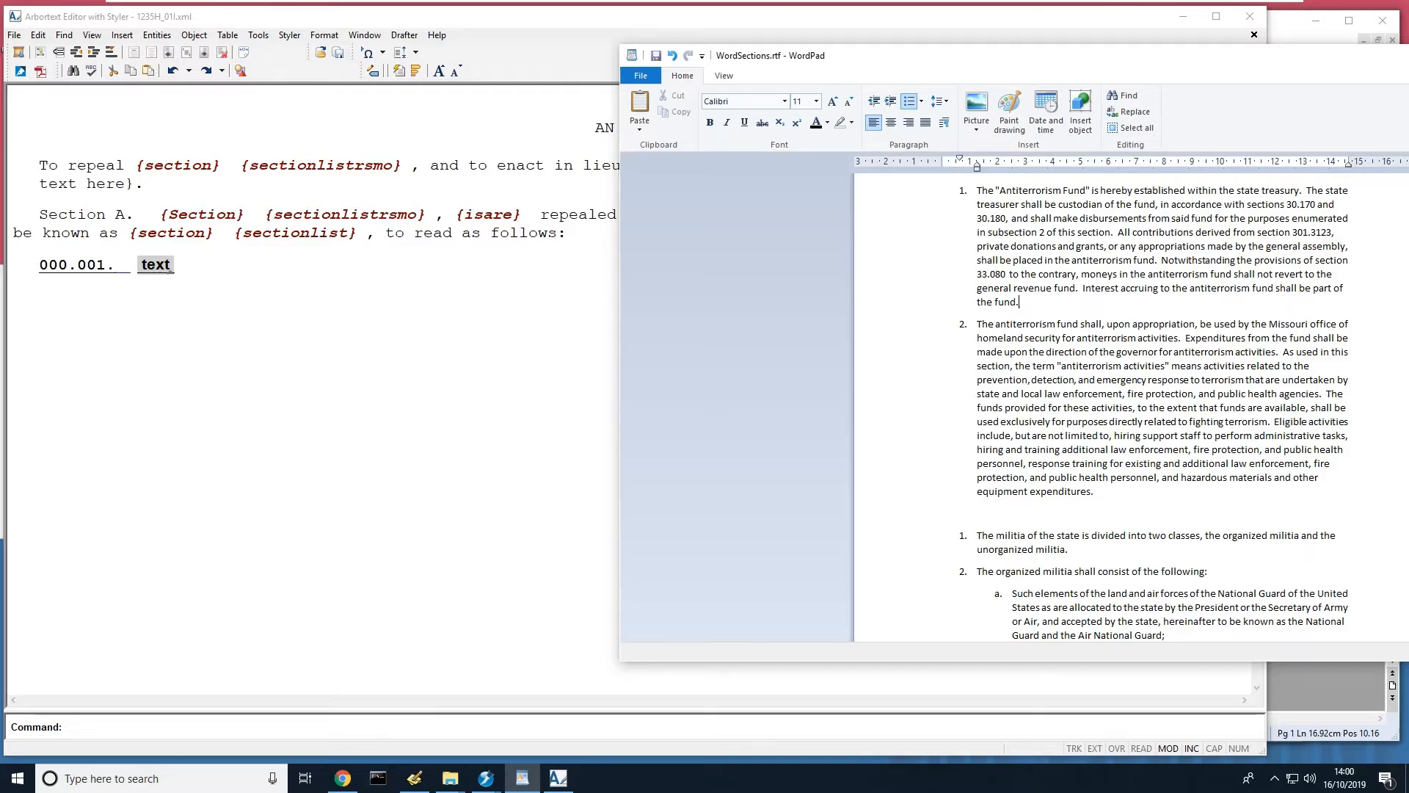
pyautogui.moveTo(977, 191); pyautogui.dragTo(1158, 503)
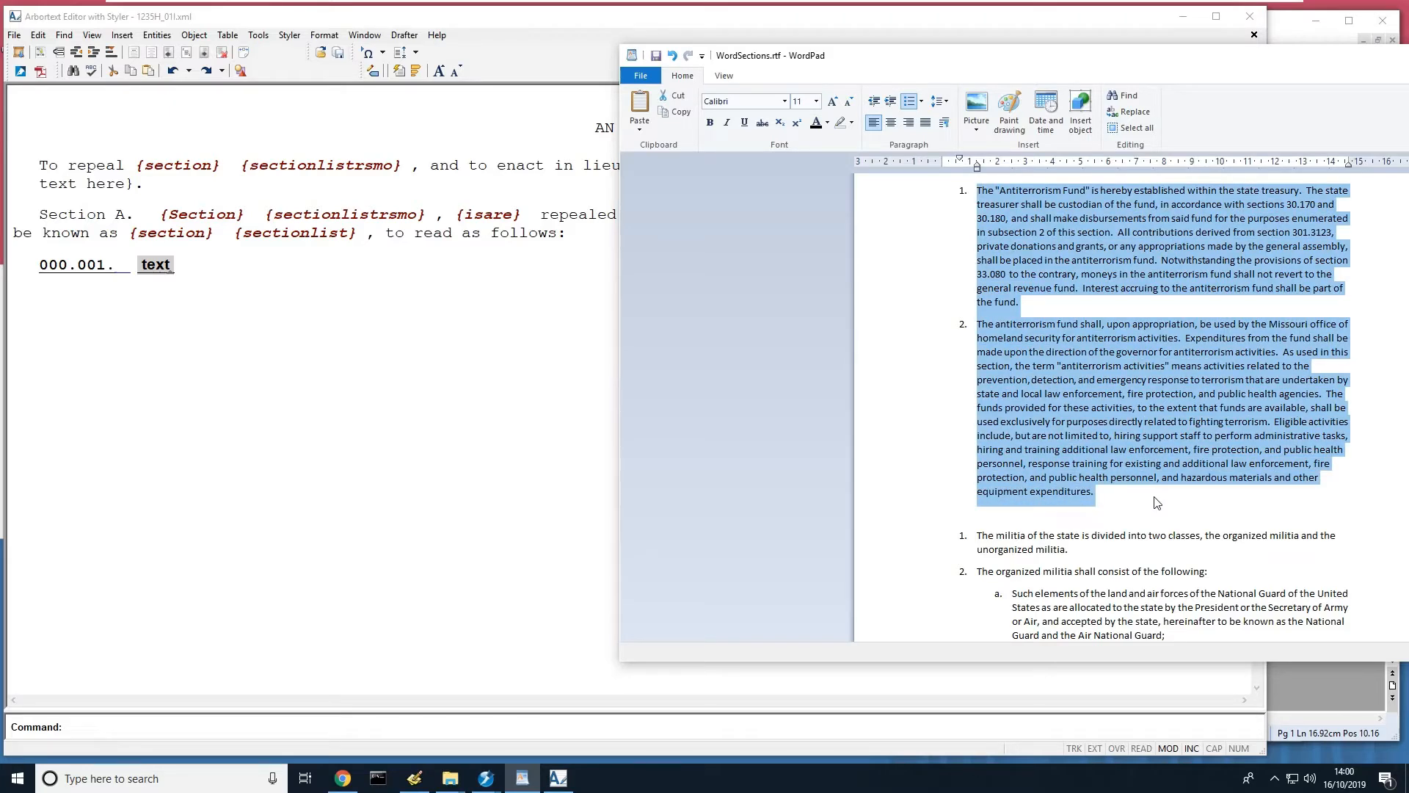
pyautogui.hotkey('ctrl', 'c')
# Switch to Arbortext Editor and paste the copied paragraphs into section 000.001, removing the empty text placeholder before them
pyautogui.click(173, 270)
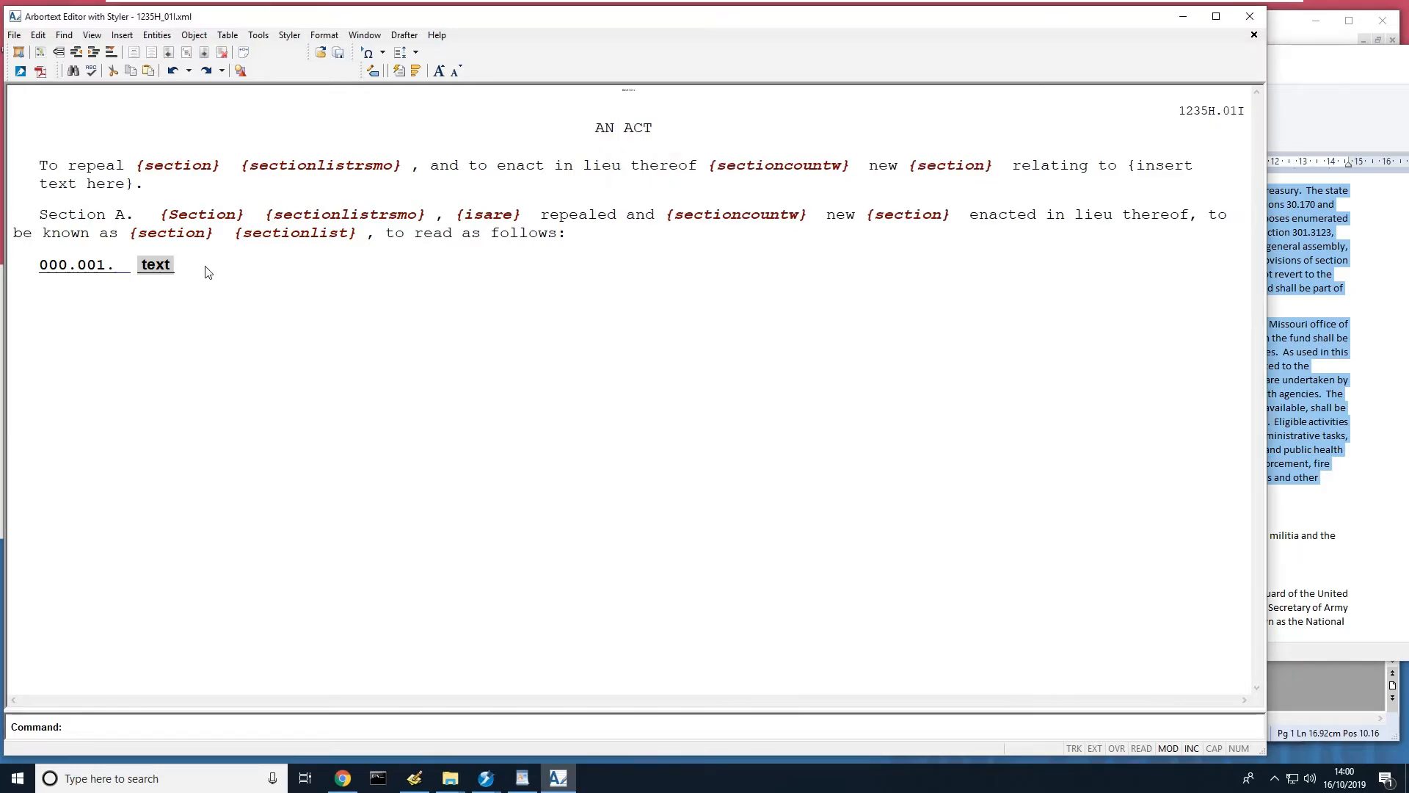
pyautogui.hotkey('ctrl', 'v')
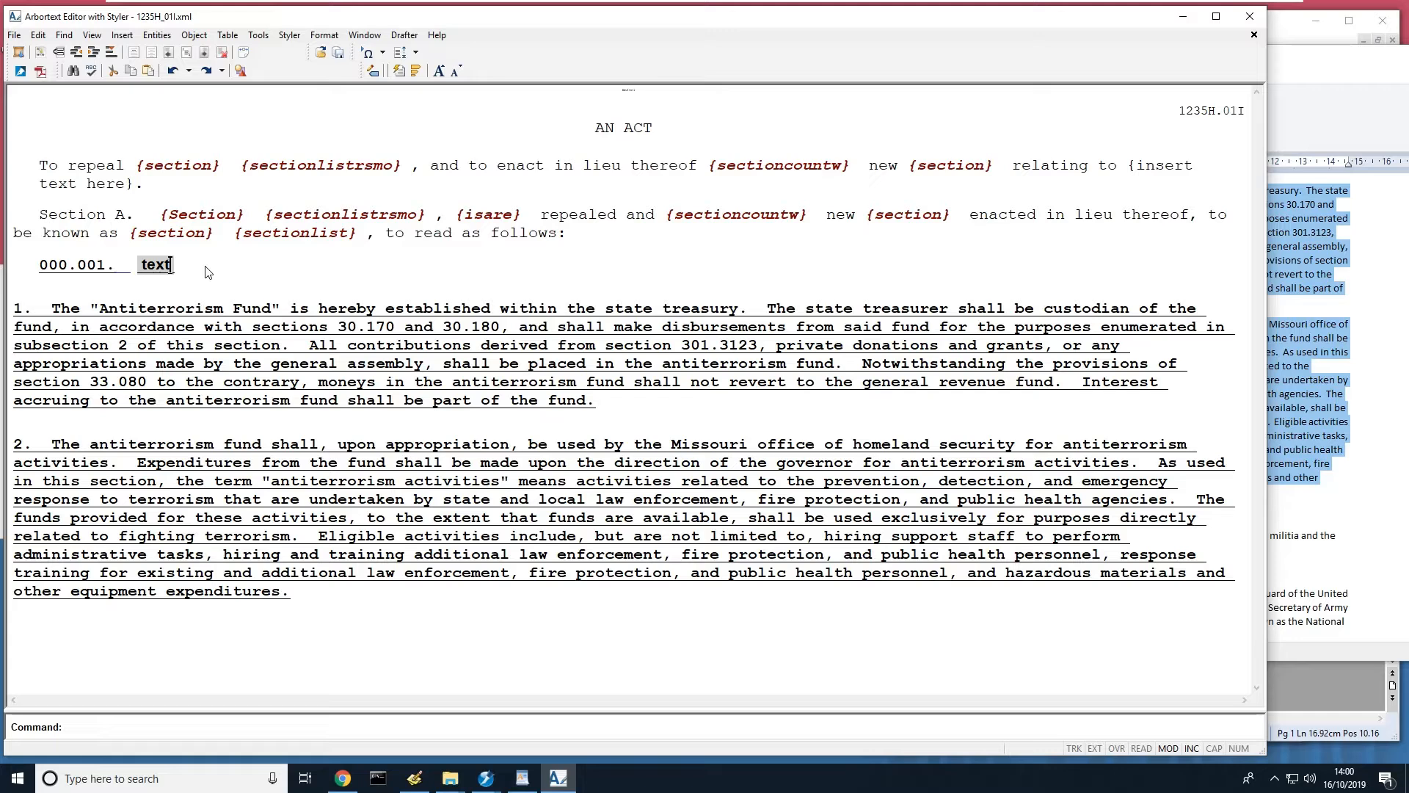
pyautogui.press('Delete')
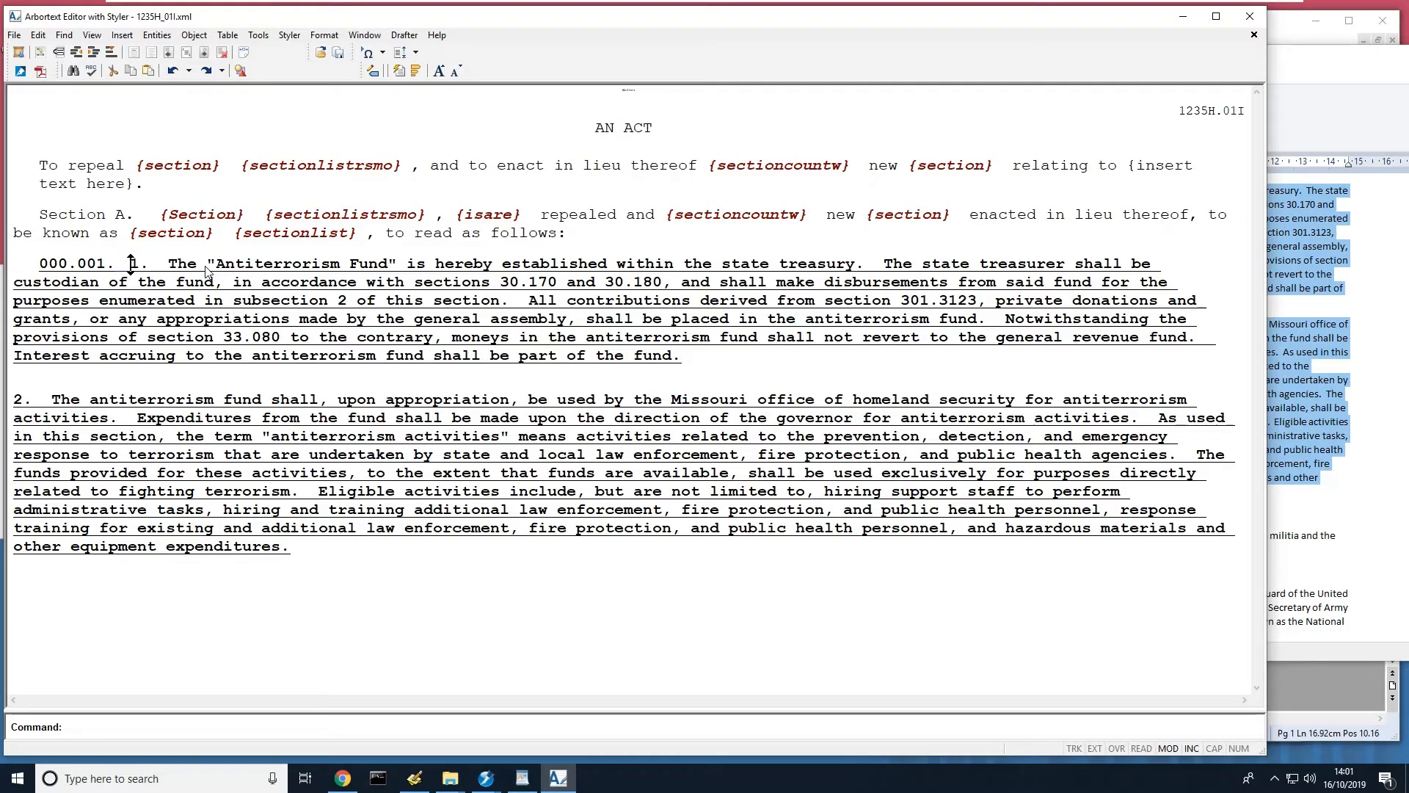
# Insert a Back to Margin paragraph after the first antiterrorism fund paragraph and delete it again
pyautogui.click(682, 356)
pyautogui.press('Return')
pyautogui.press('Down')
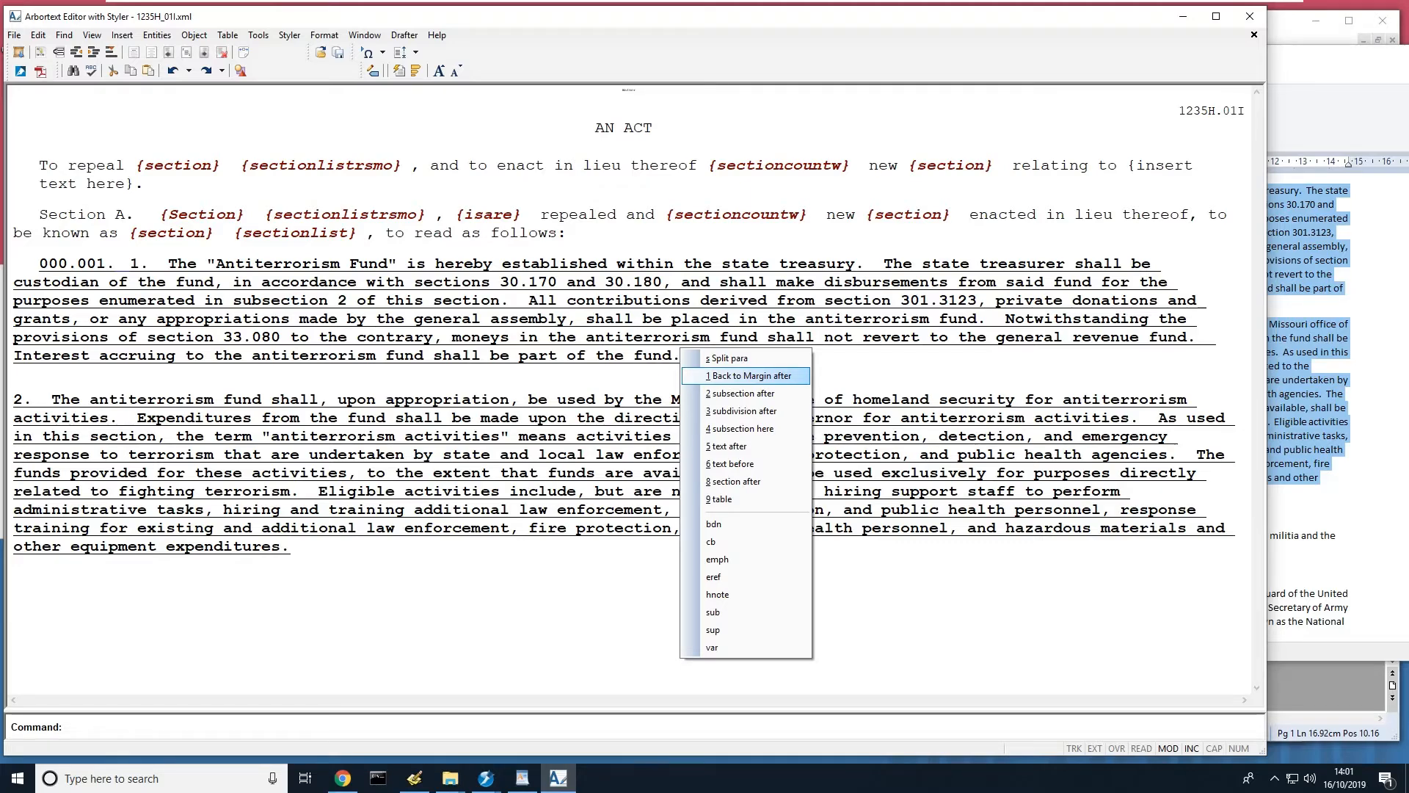
pyautogui.click(736, 377)
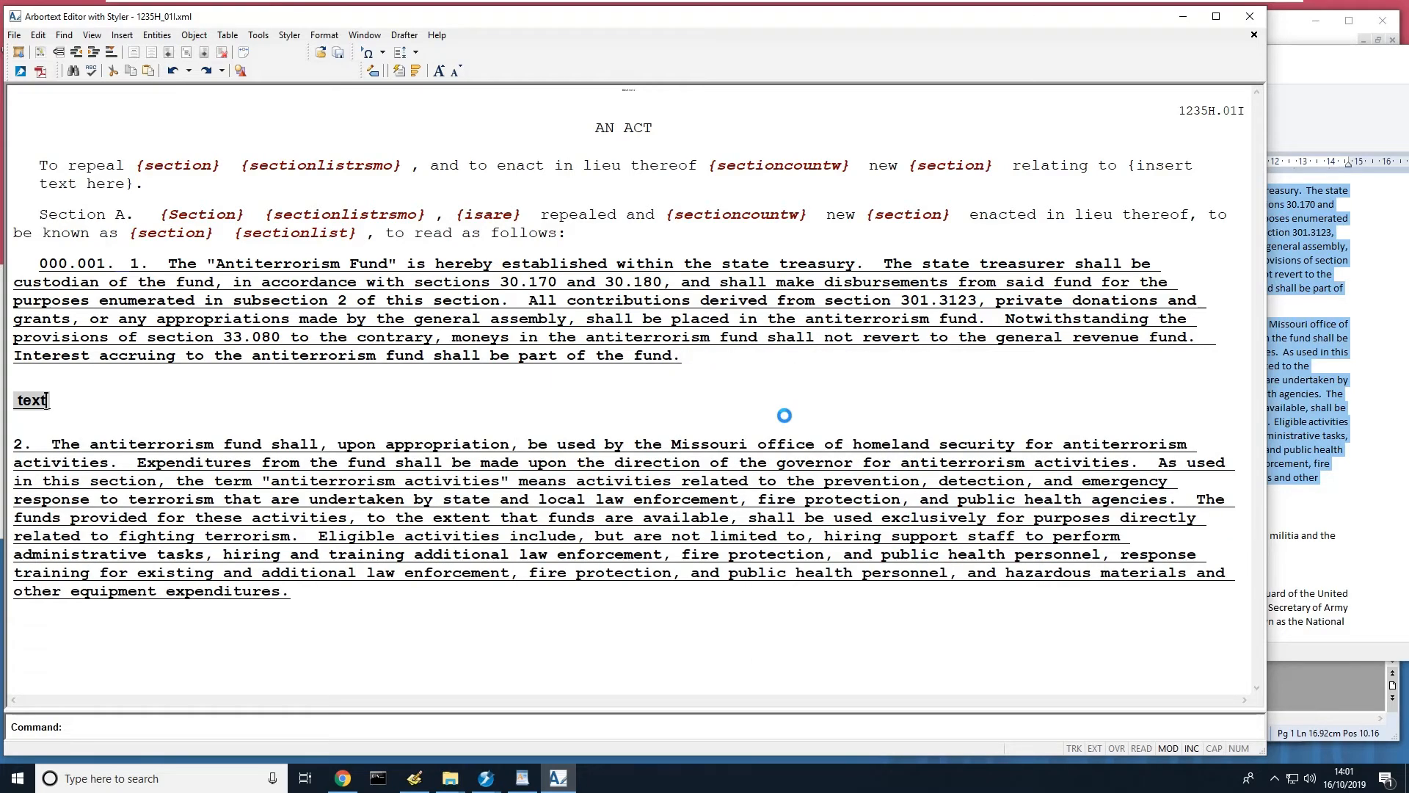
pyautogui.press('Delete')
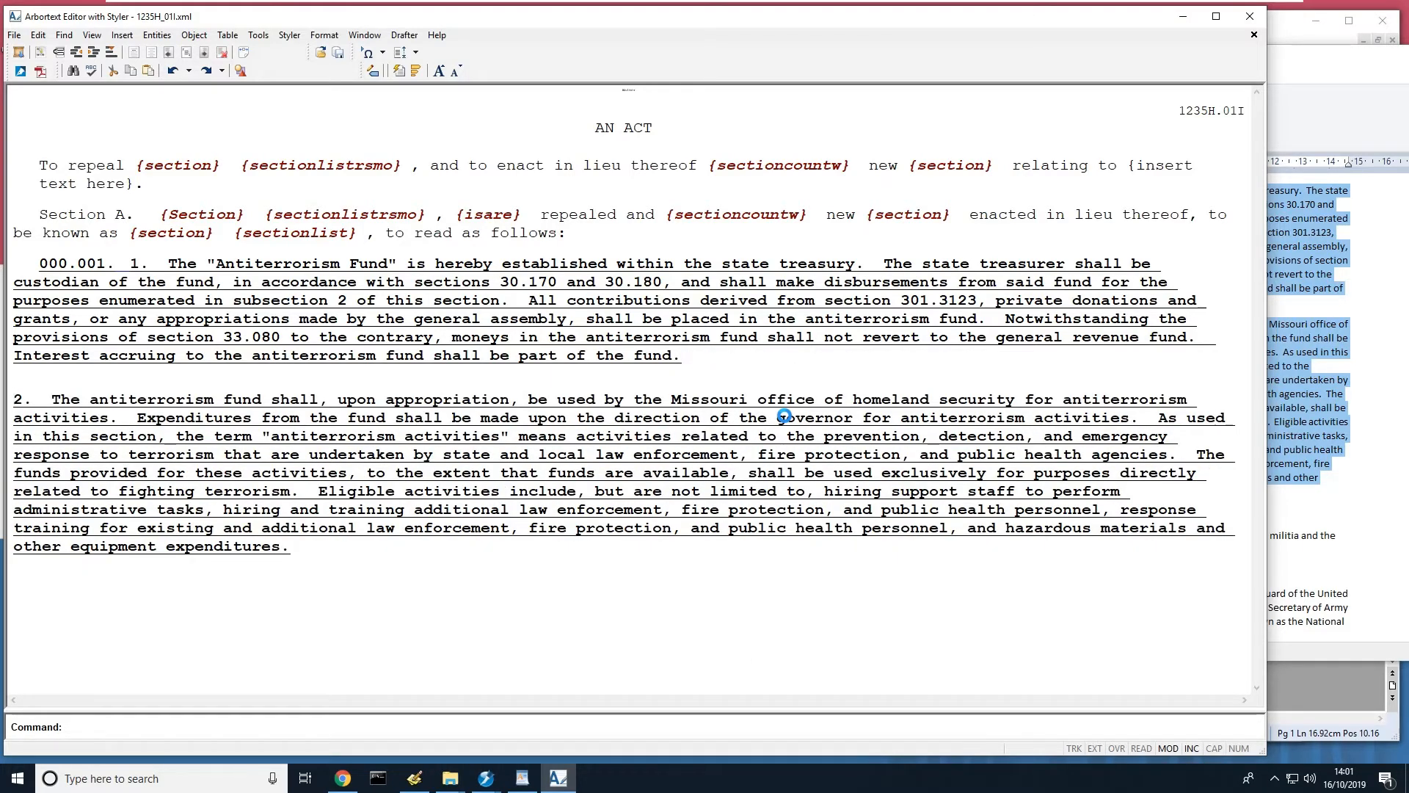
# Insert a new subsection after the first antiterrorism fund paragraph
pyautogui.click(690, 364)
pyautogui.press('Return')
pyautogui.press('Down')
pyautogui.press('Down')
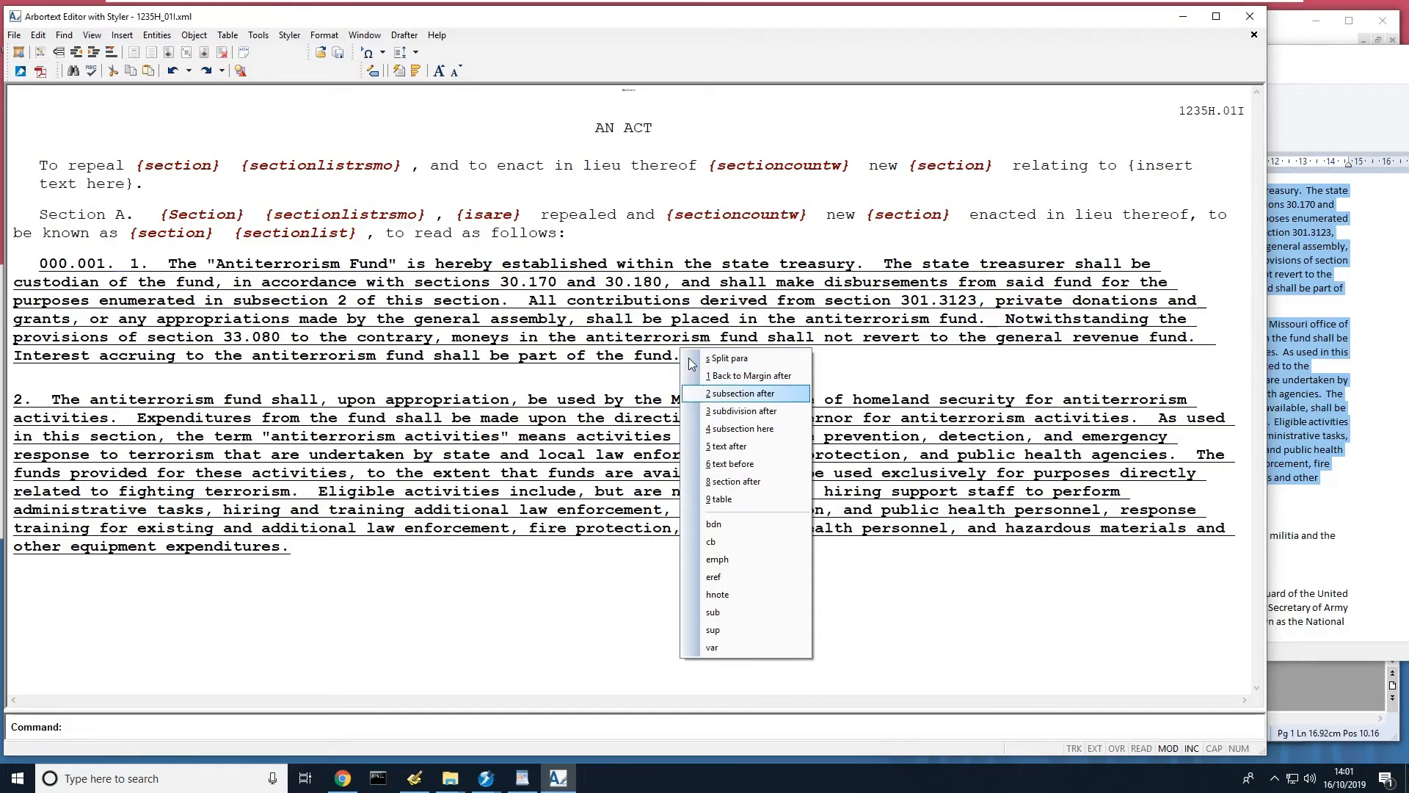
pyautogui.press('Return')
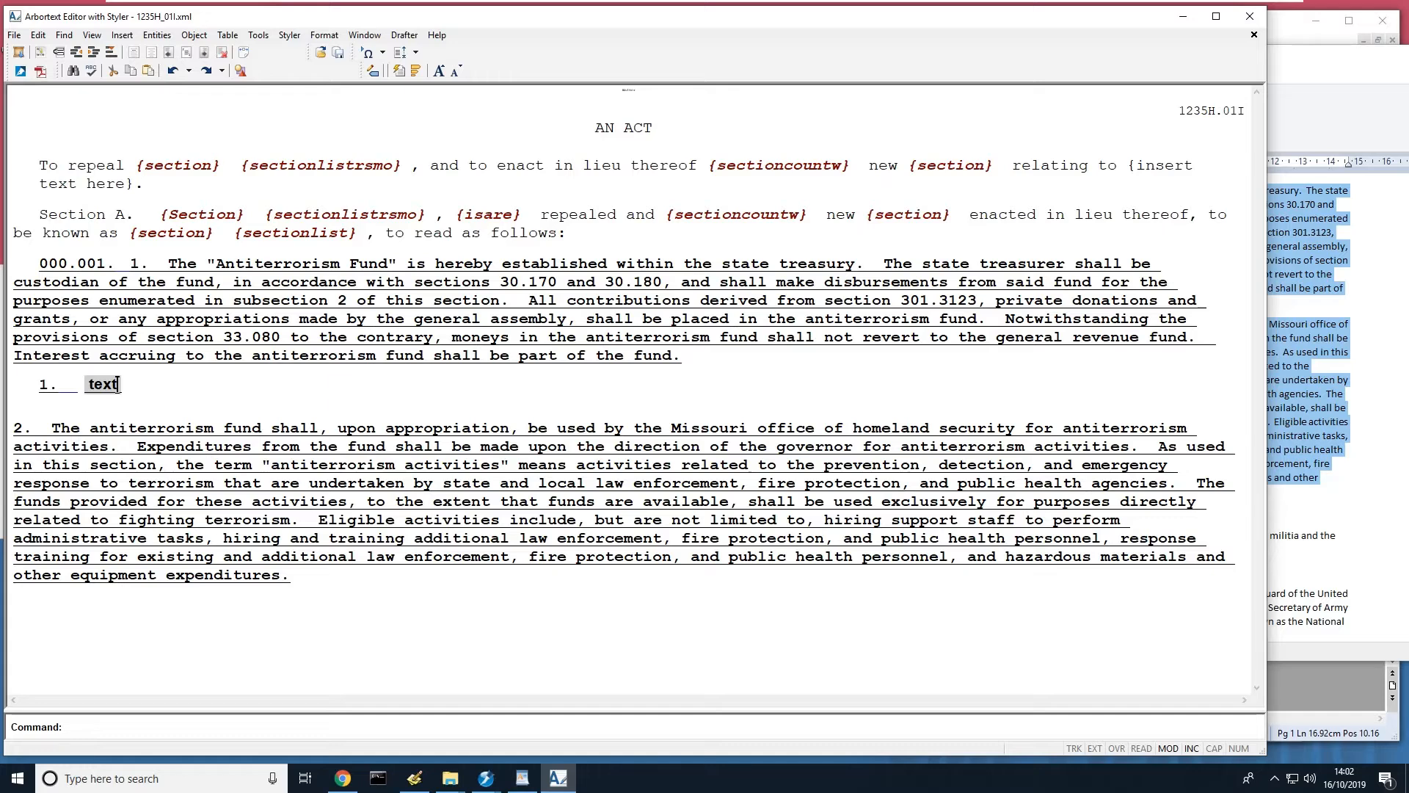
# Highlight the typed numbering in the pasted antiterrorism fund paragraphs with the import function
pyautogui.click(403, 35)
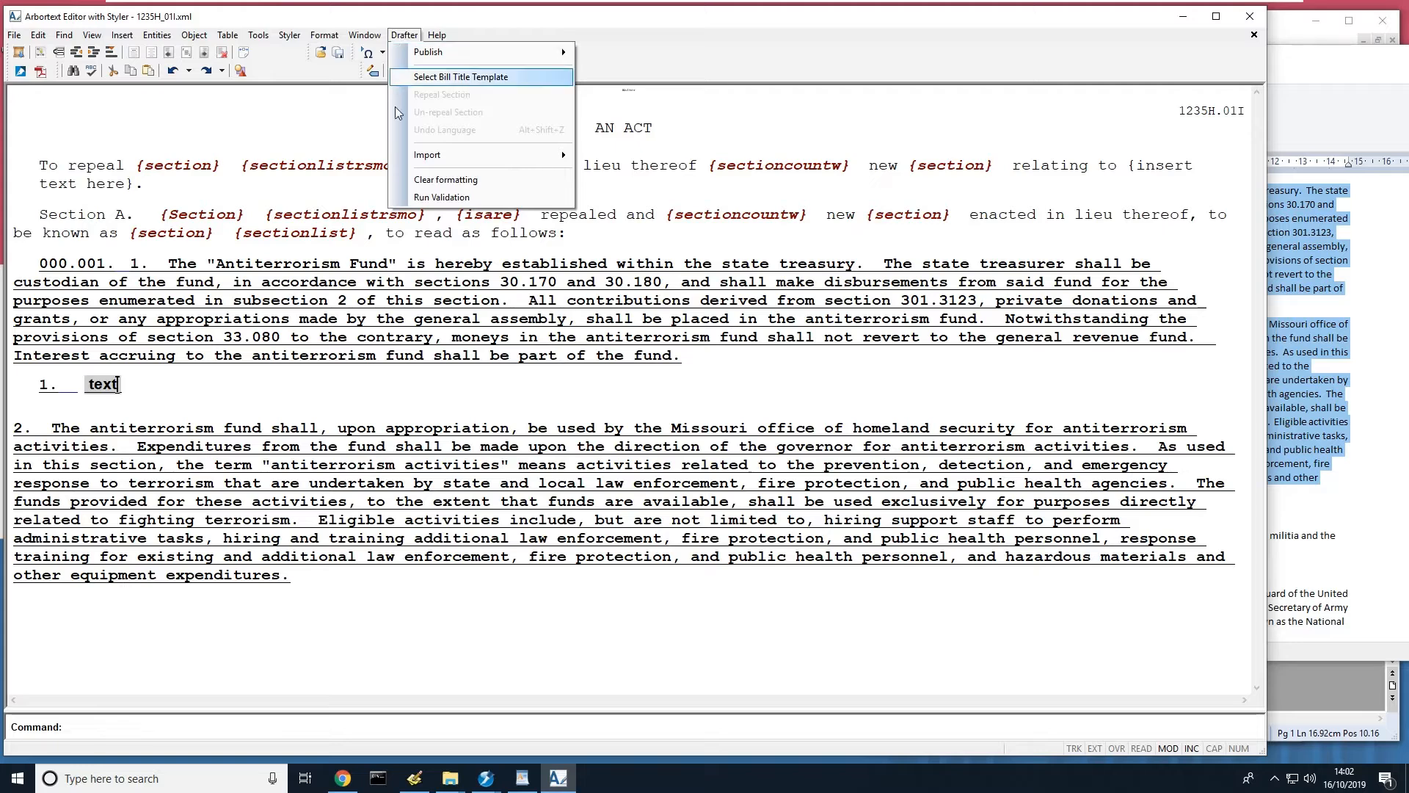
pyautogui.moveTo(414, 166)
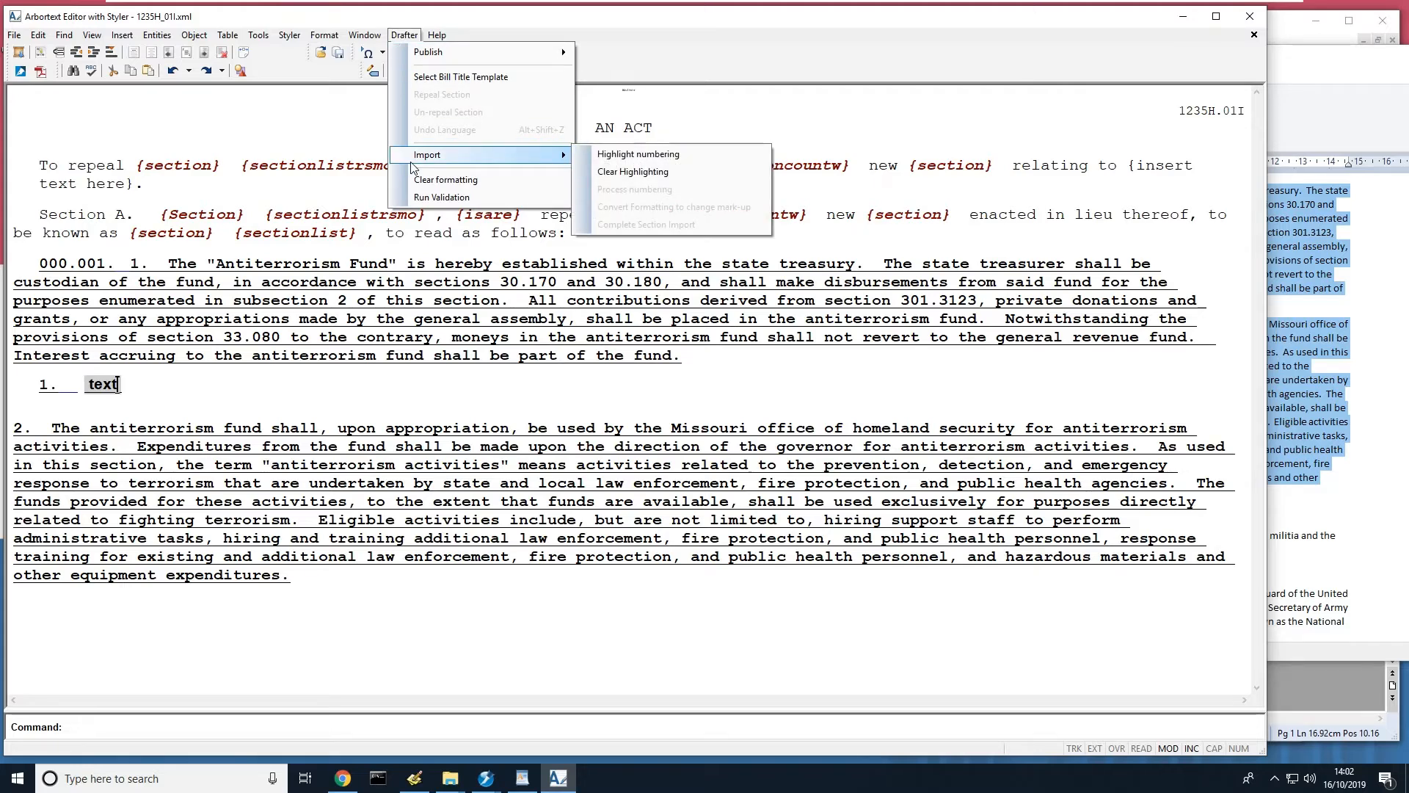
pyautogui.click(618, 155)
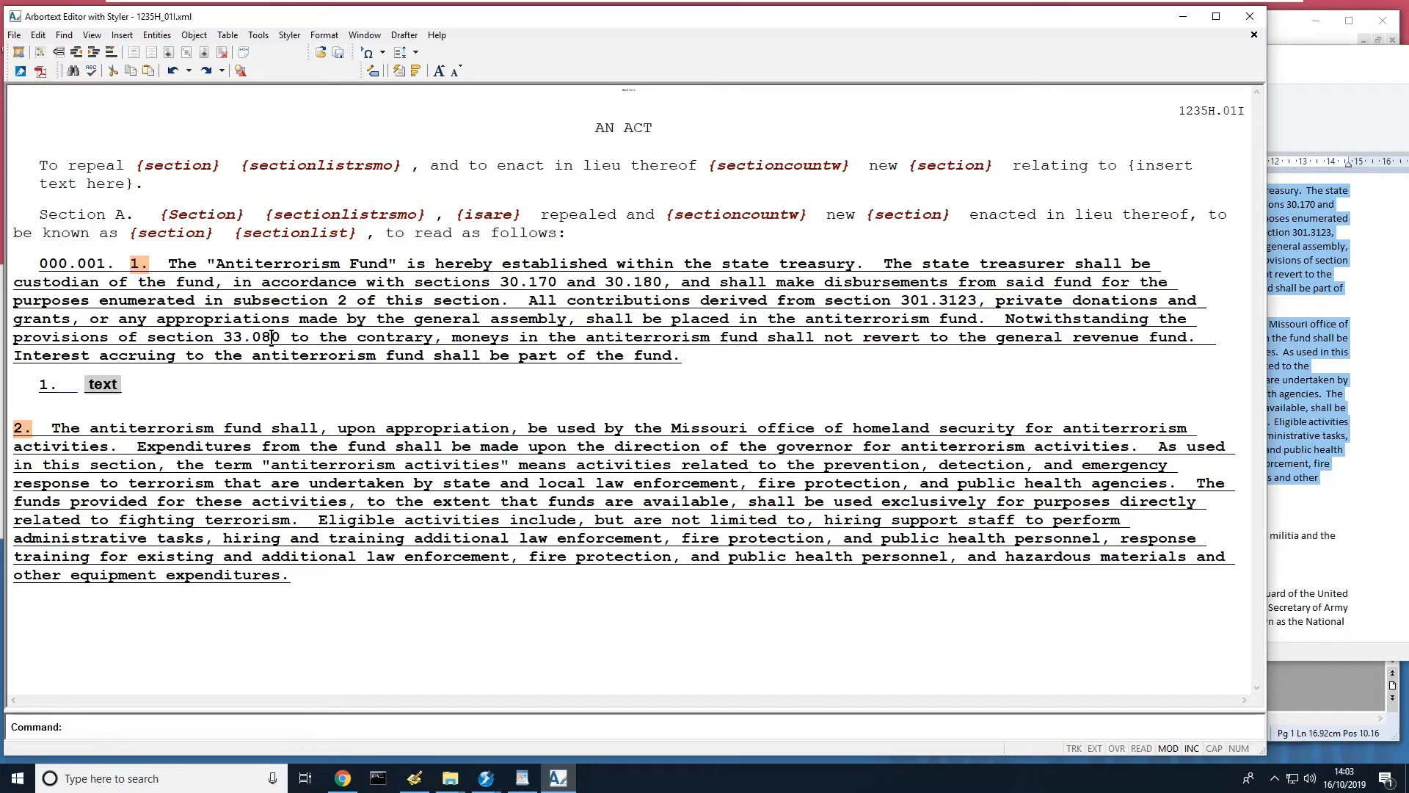
# Rerun the numbering highlight on the section and clear all of the highlighting
pyautogui.click(376, 301)
pyautogui.click(404, 35)
pyautogui.moveTo(425, 167)
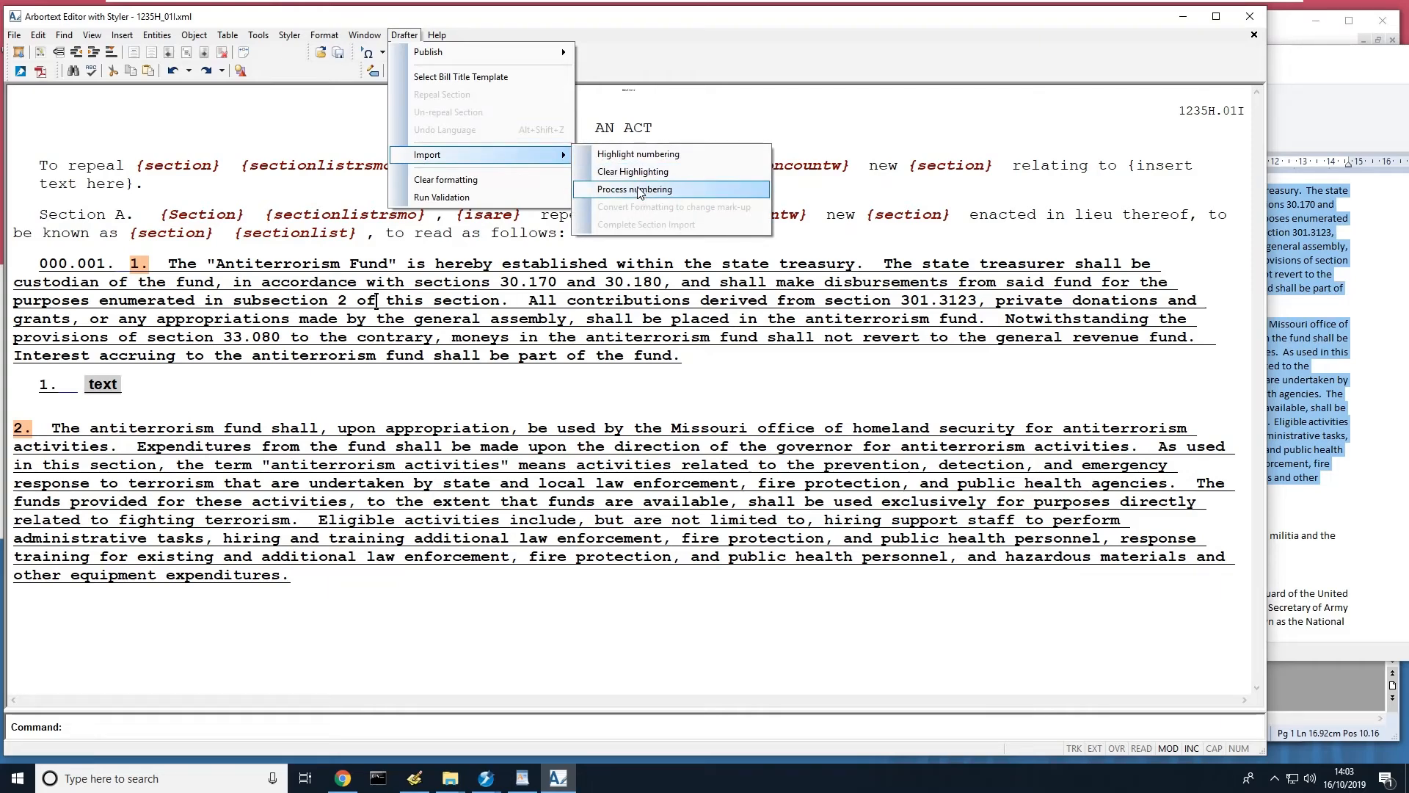
pyautogui.click(637, 154)
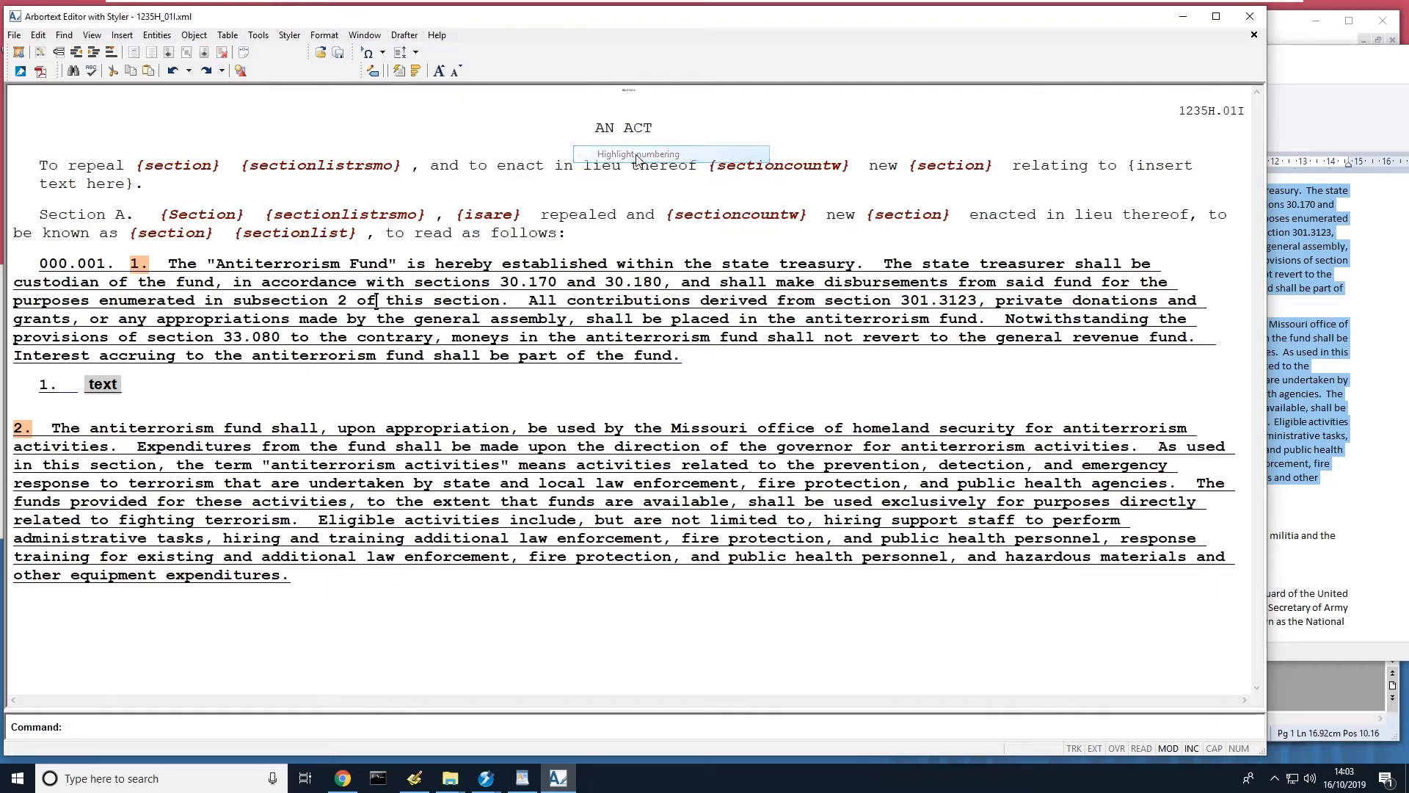
pyautogui.click(406, 35)
pyautogui.moveTo(463, 166)
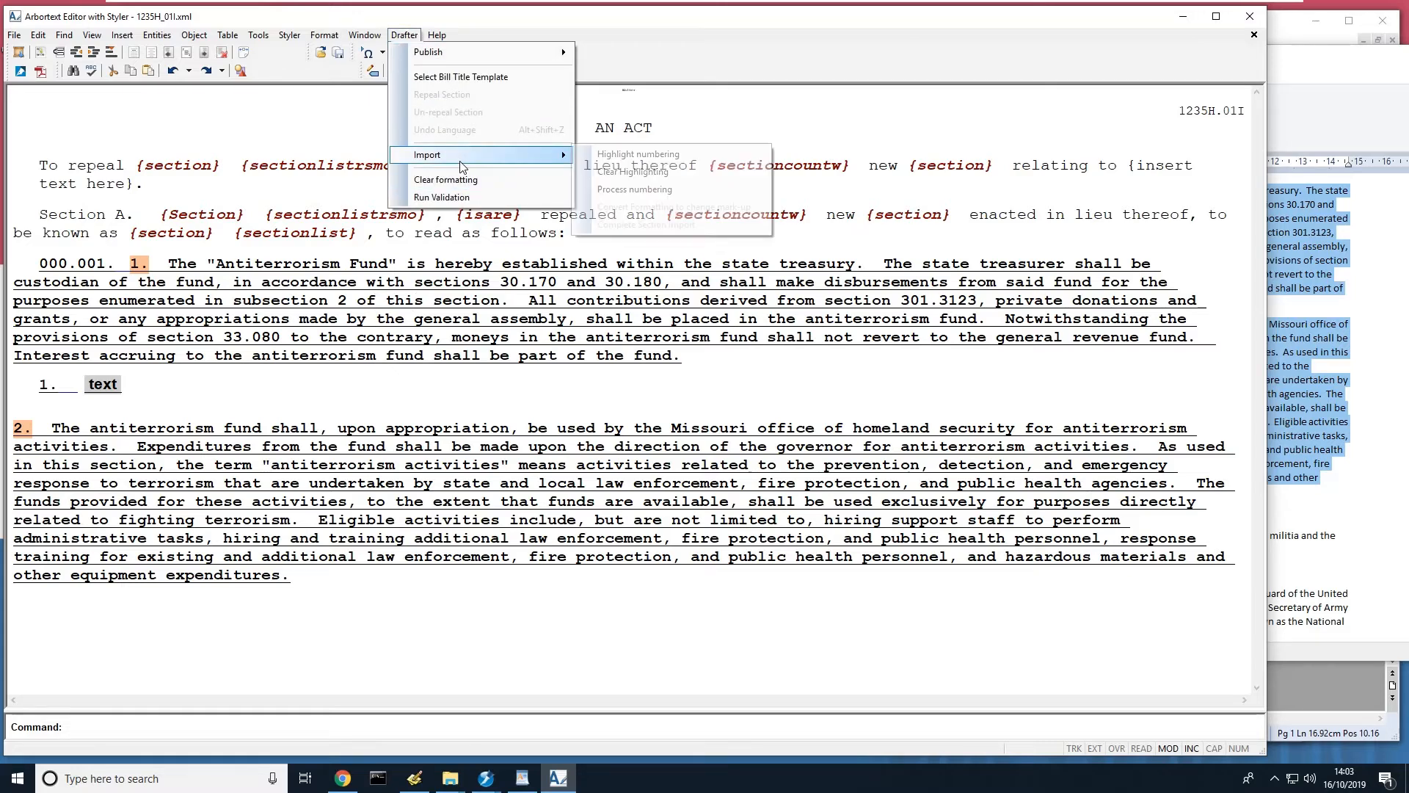
pyautogui.click(633, 171)
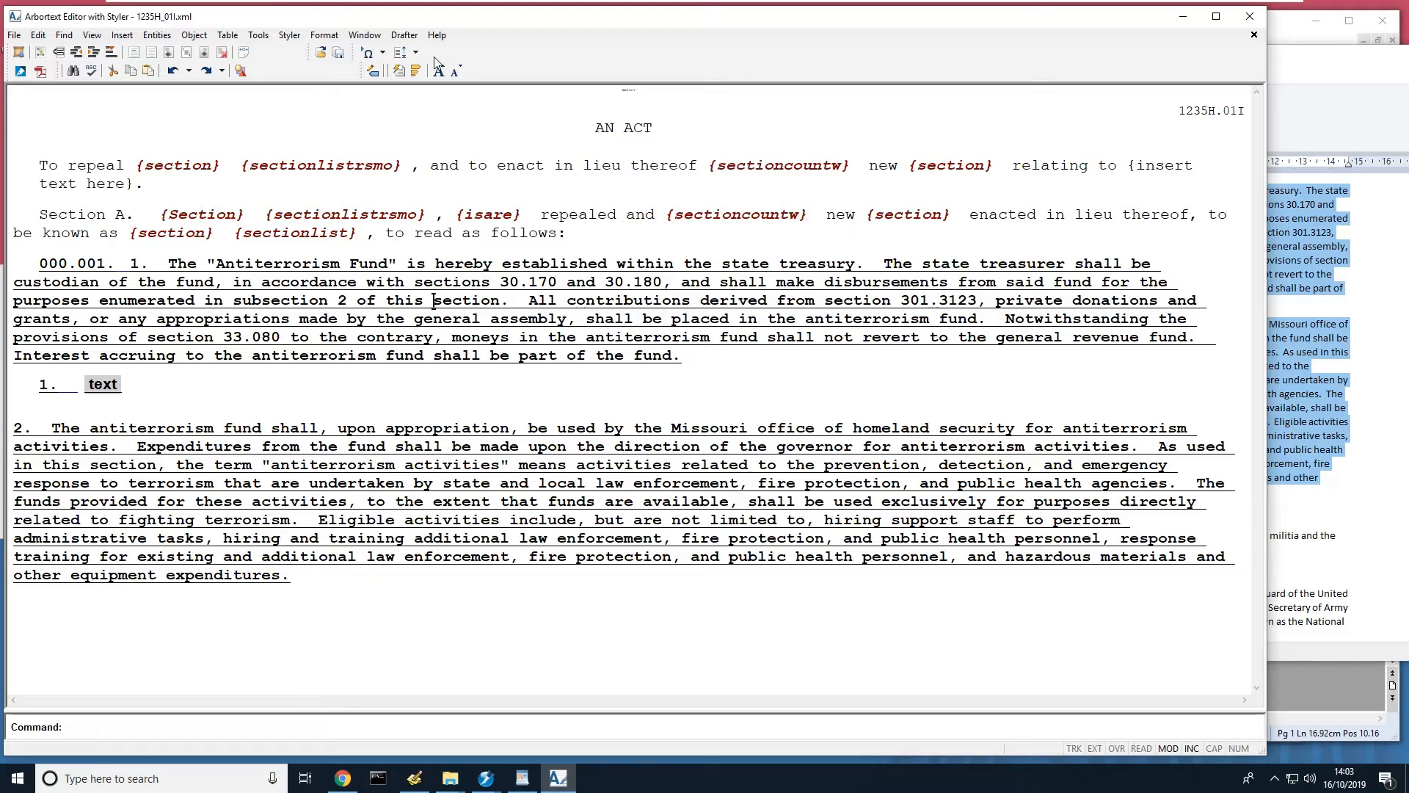
# Process the imported numbering so the typed paragraph numbers become structured subsections
pyautogui.click(416, 40)
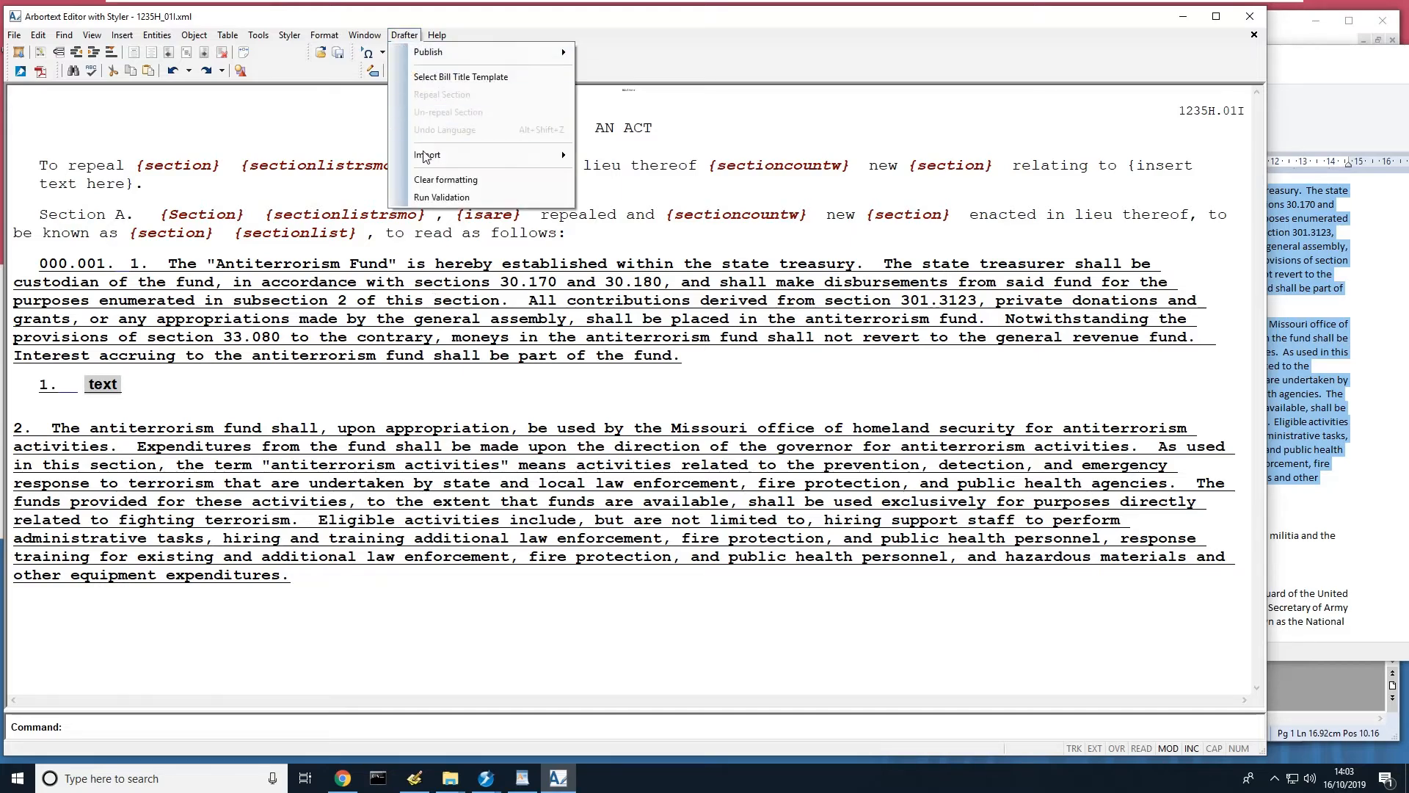
pyautogui.moveTo(430, 163)
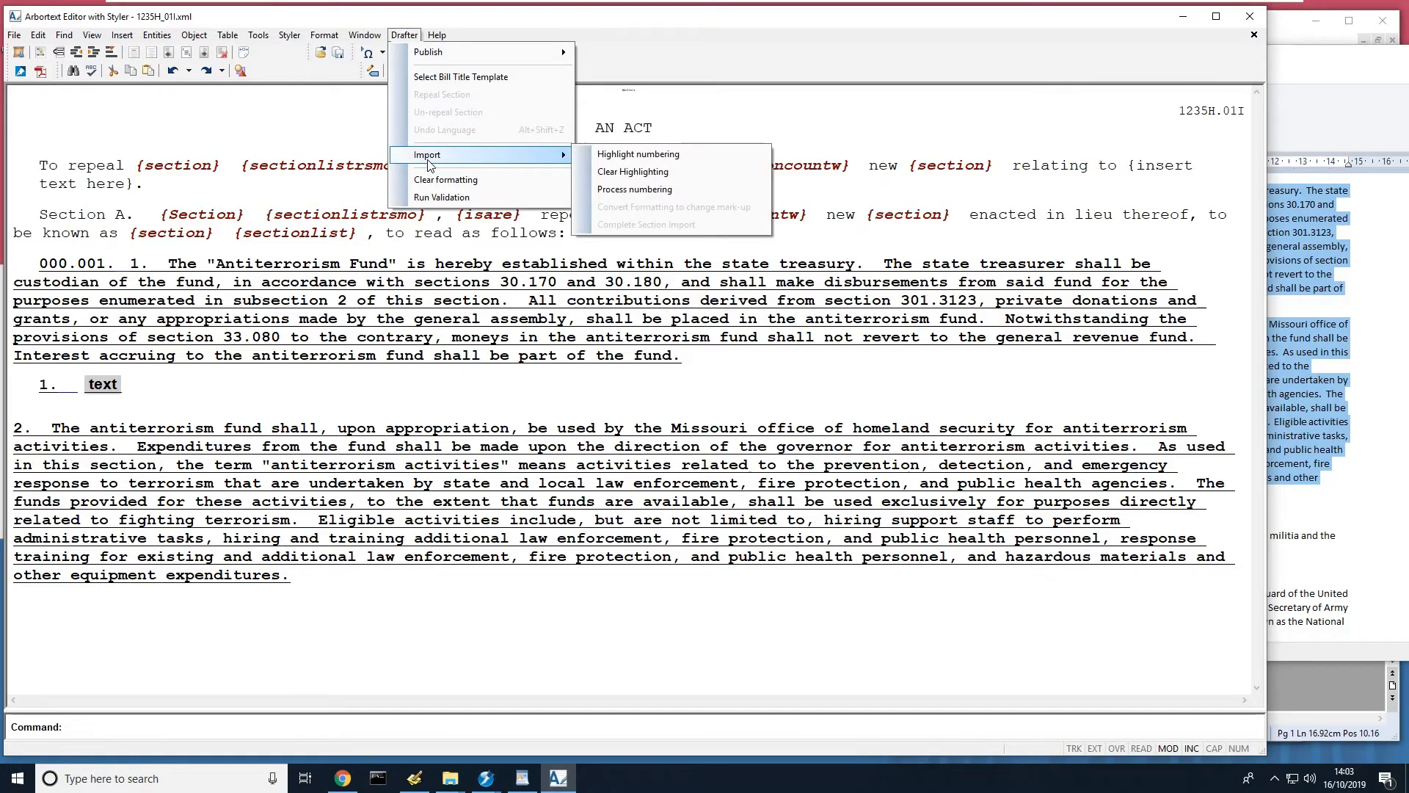
pyautogui.click(662, 197)
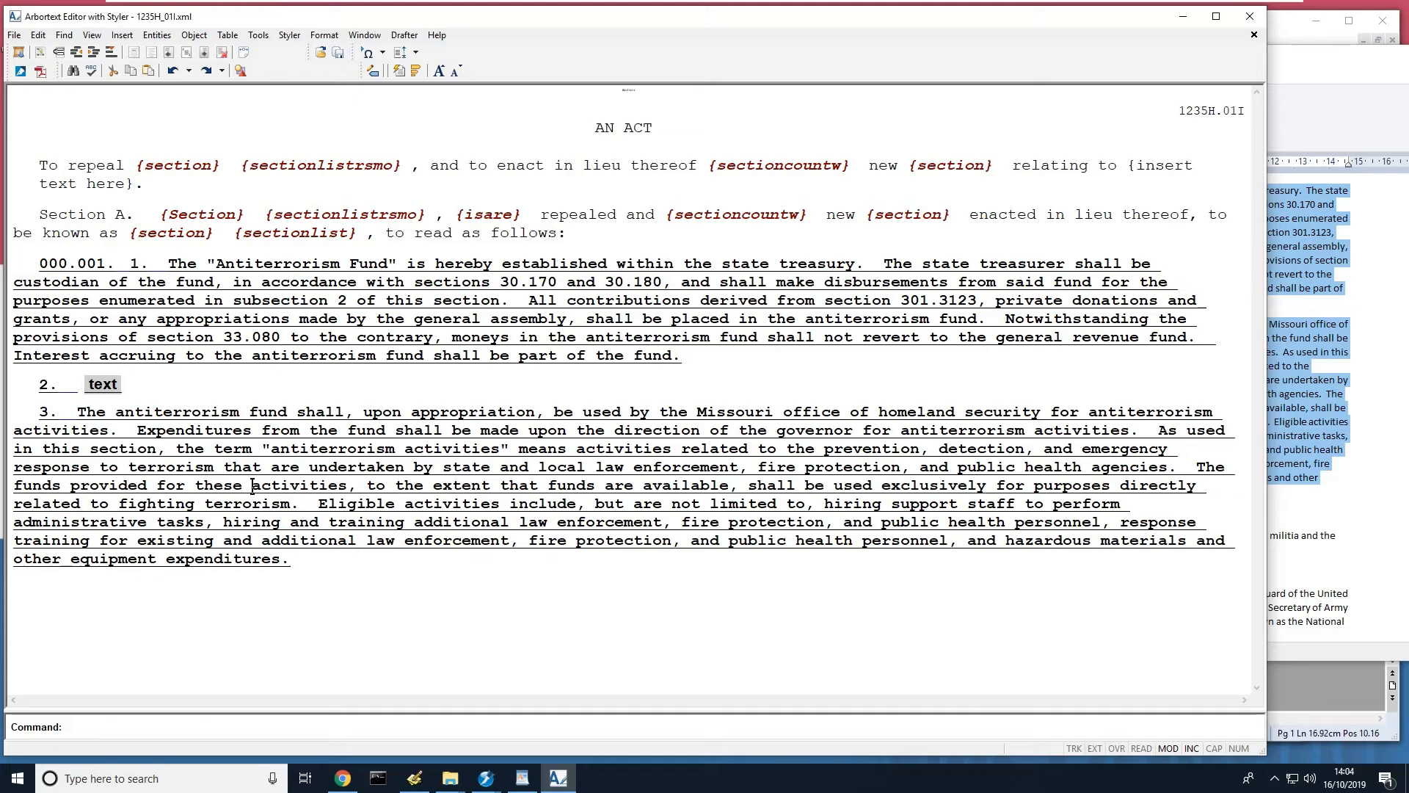
pyautogui.click(634, 468)
# Switch to WordPad and copy the militia text with typed numbering, from subsection 1 through subsection 3
pyautogui.click(1290, 87)
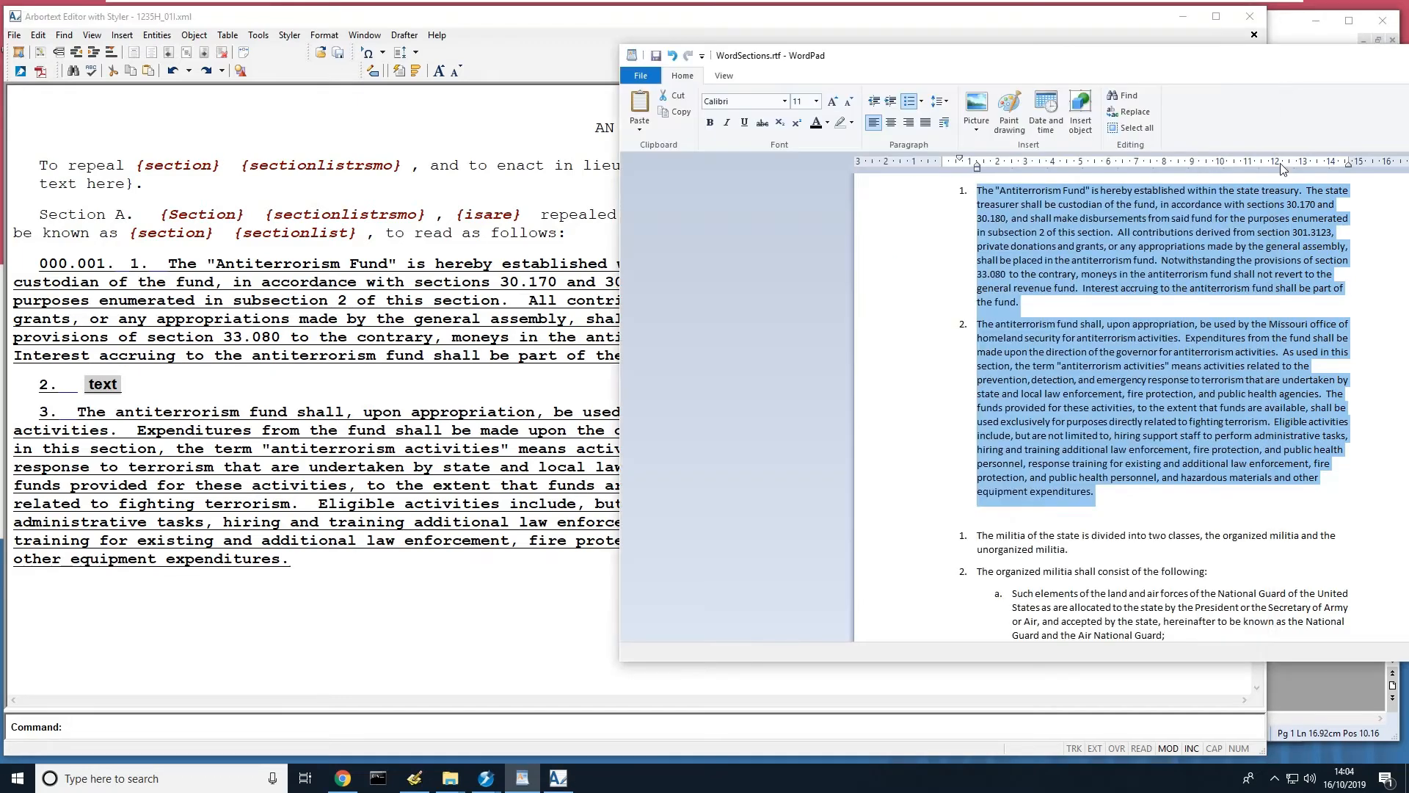
pyautogui.scroll(-5, 1223, 328)
pyautogui.scroll(-14, 1223, 327)
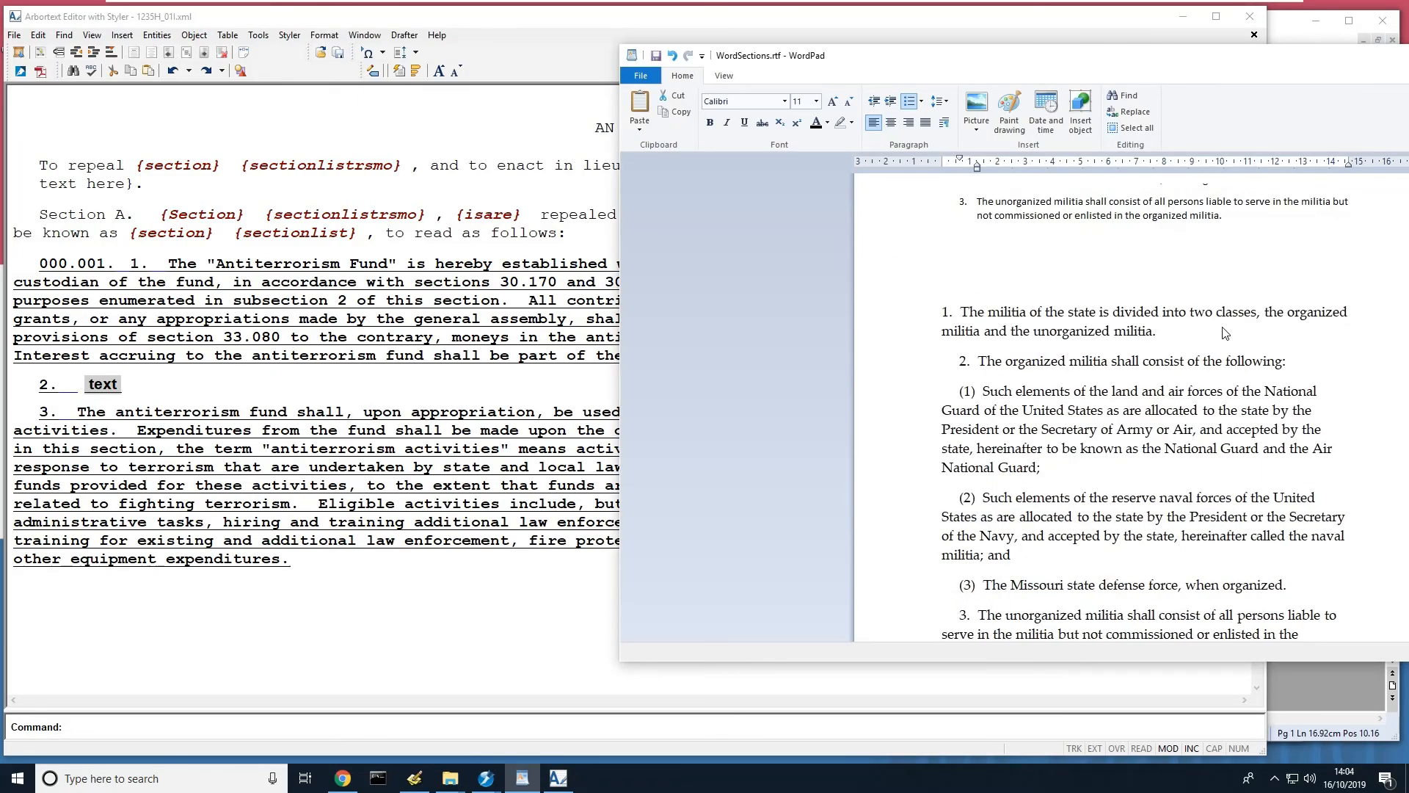
pyautogui.scroll(-1, 1223, 333)
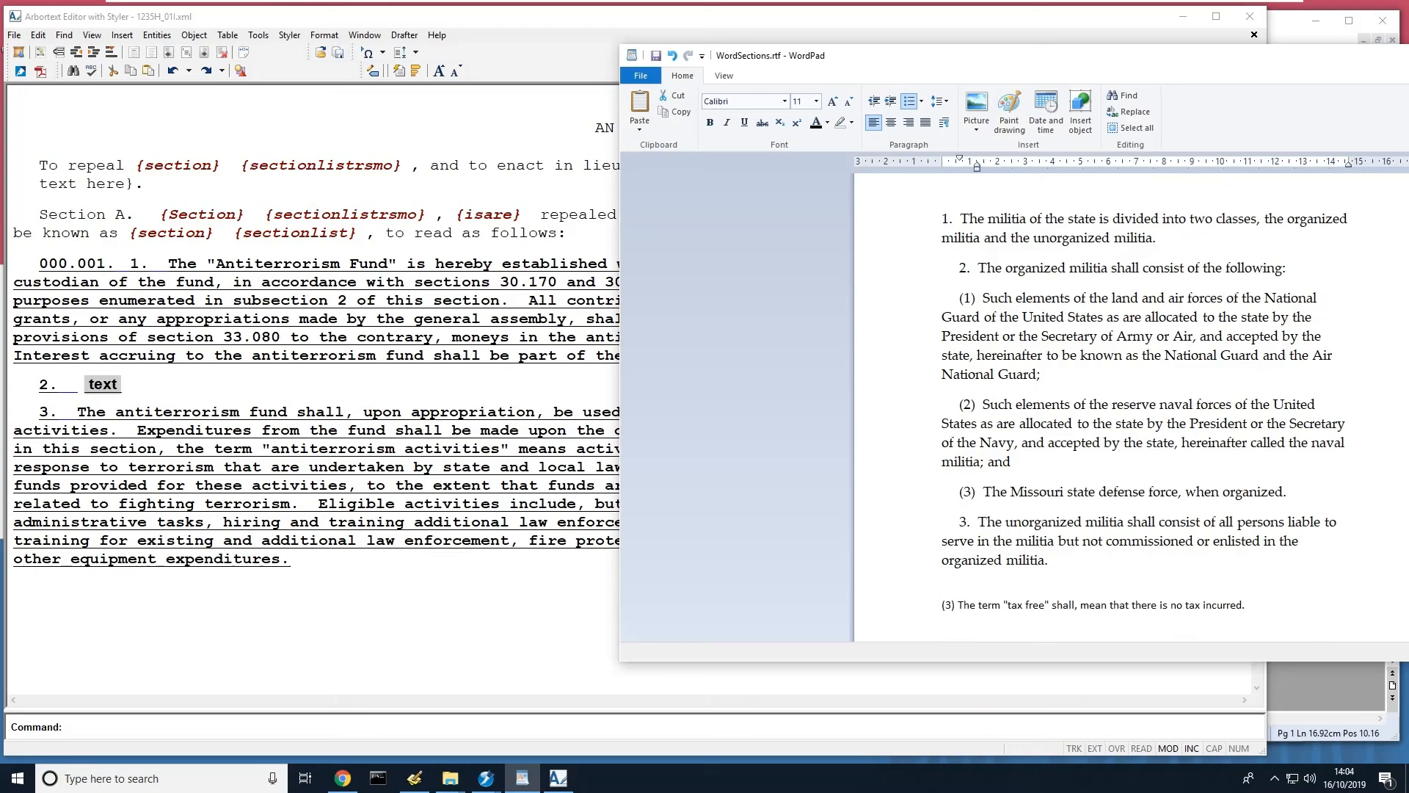
pyautogui.doubleClick(927, 228)
pyautogui.moveTo(927, 227); pyautogui.dragTo(1061, 562)
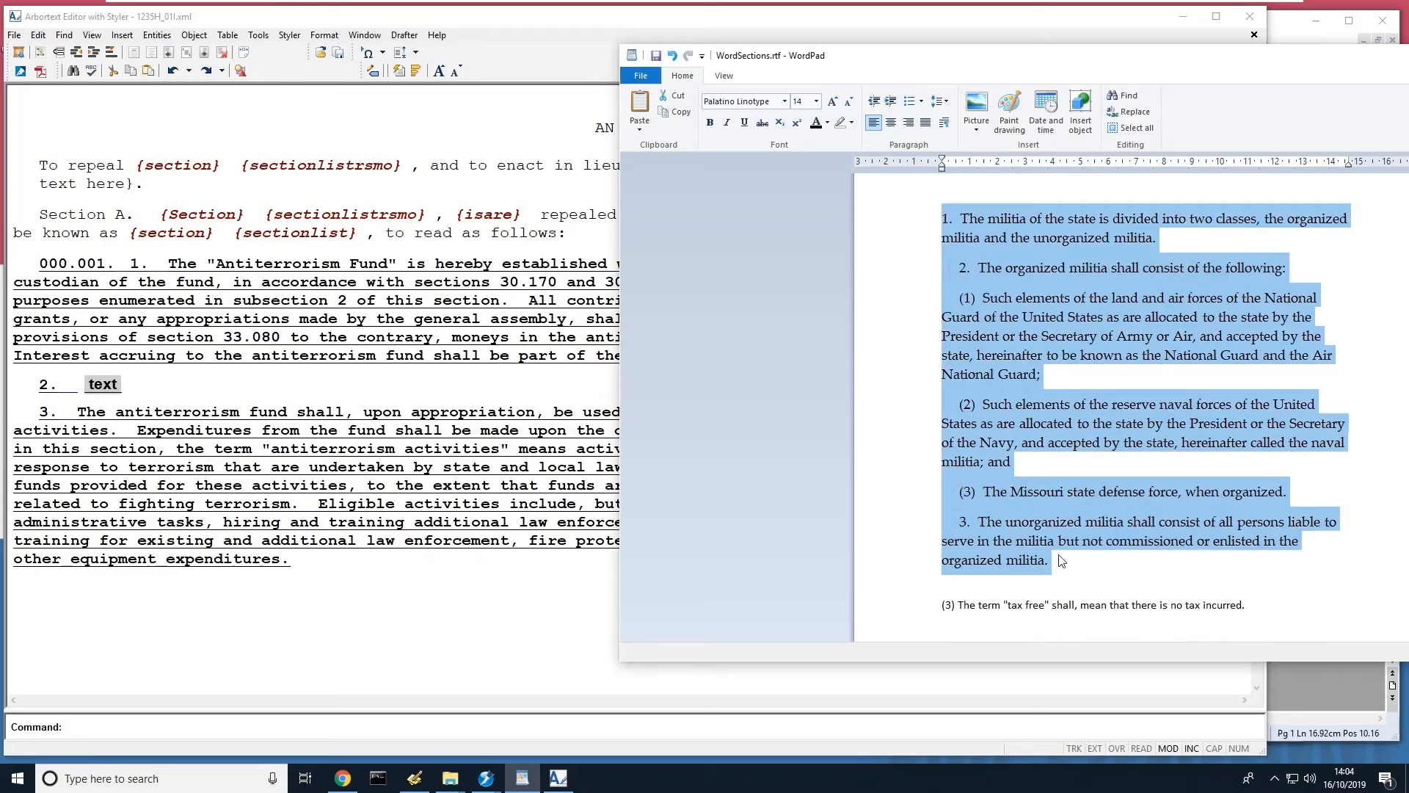
# Switch to Arbortext Editor and paste the militia text as new paragraphs after the last antiterrorism subsection
pyautogui.click(466, 642)
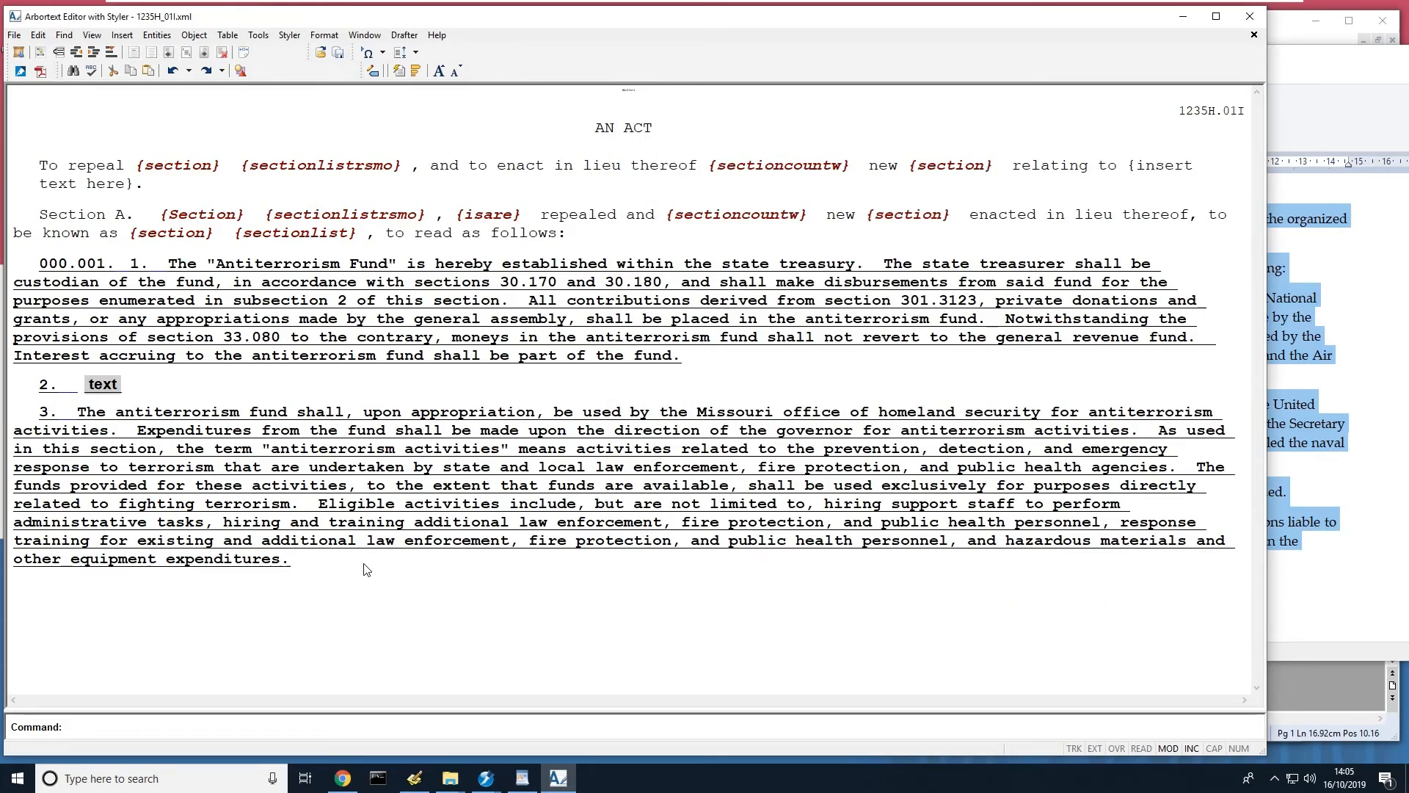
pyautogui.hotkey('ctrl', 'v')
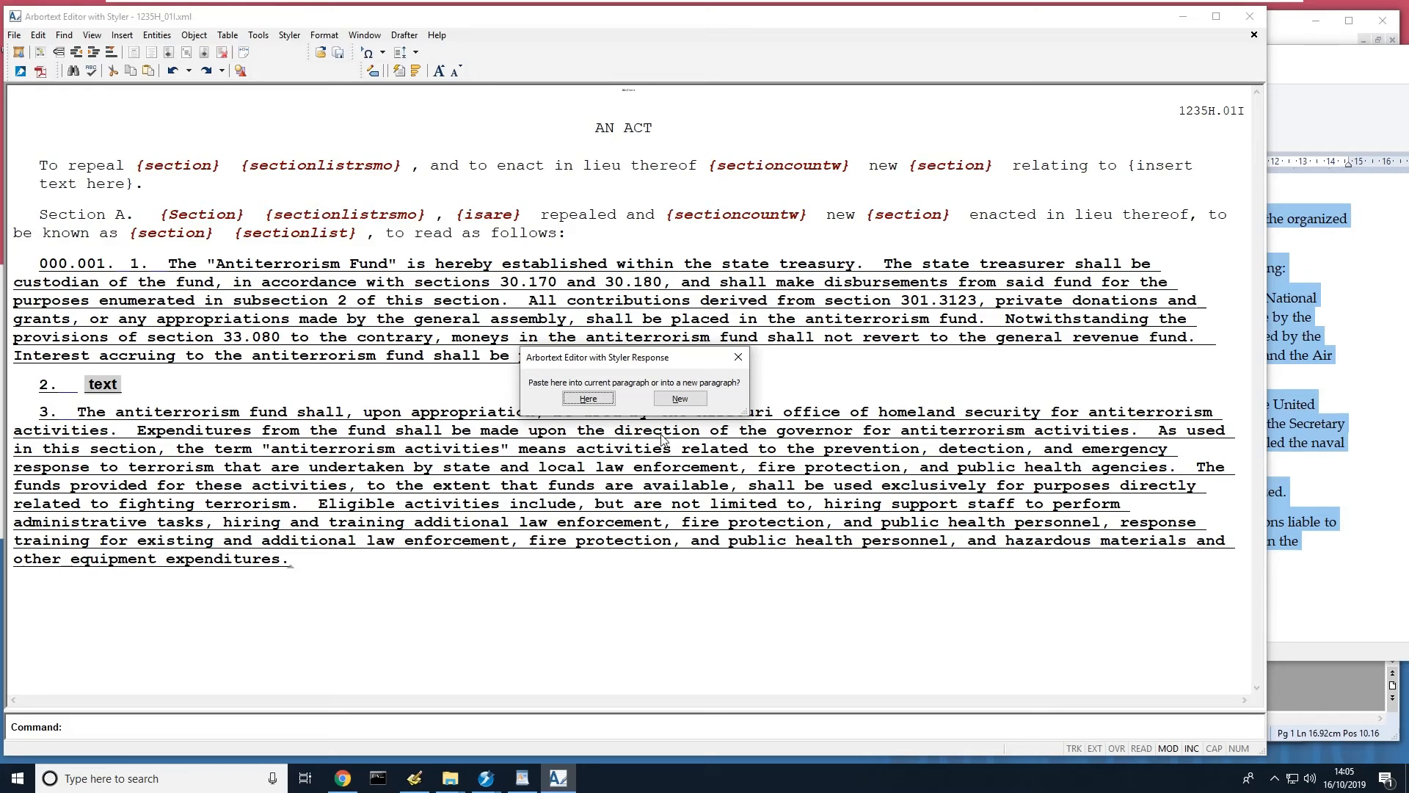
pyautogui.click(680, 399)
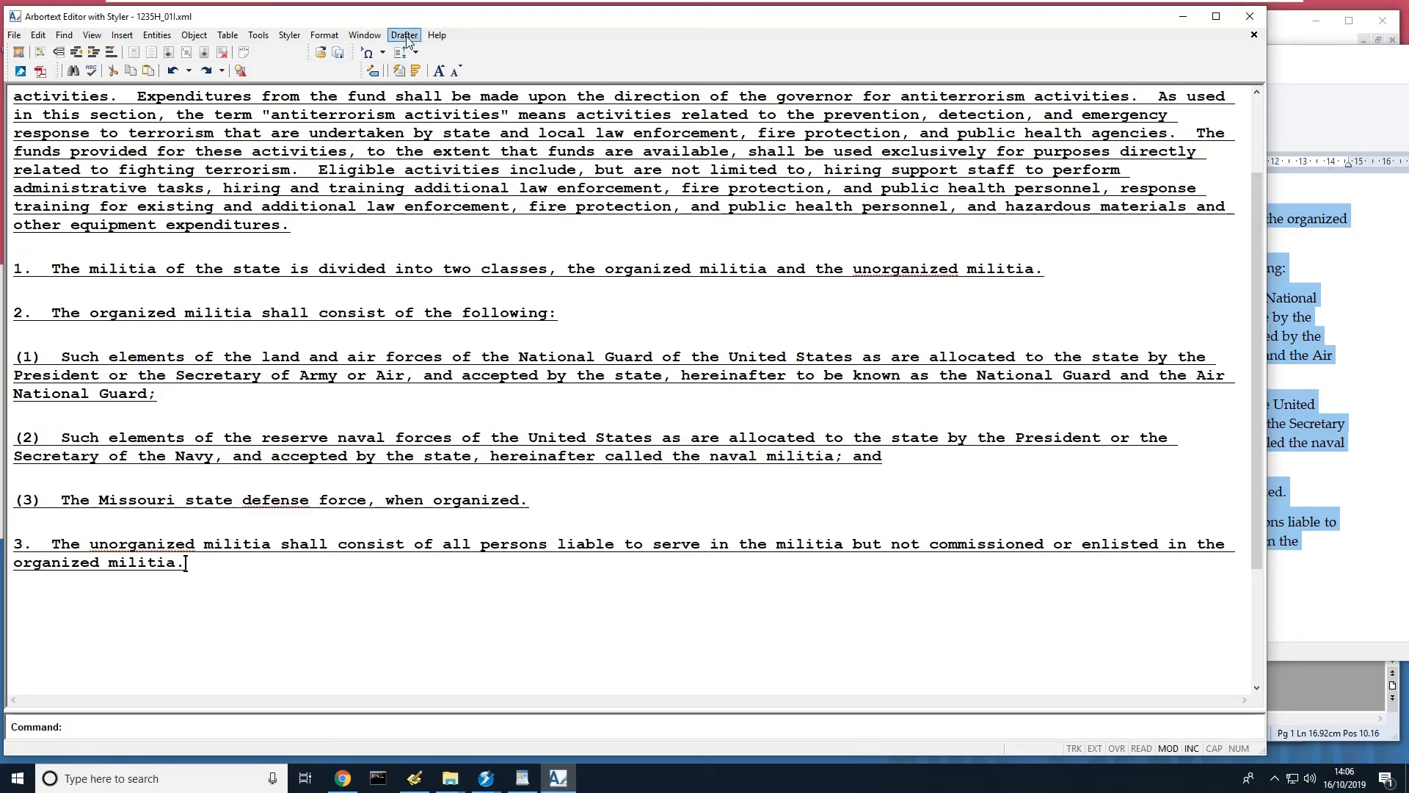
# Delete the typed number of the first militia paragraph and turn the paragraph into an automatically numbered subsection
pyautogui.click(80, 270)
pyautogui.moveTo(23, 269); pyautogui.dragTo(32, 269)
pyautogui.press('BackSpace')
pyautogui.press('BackSpace')
pyautogui.press('BackSpace')
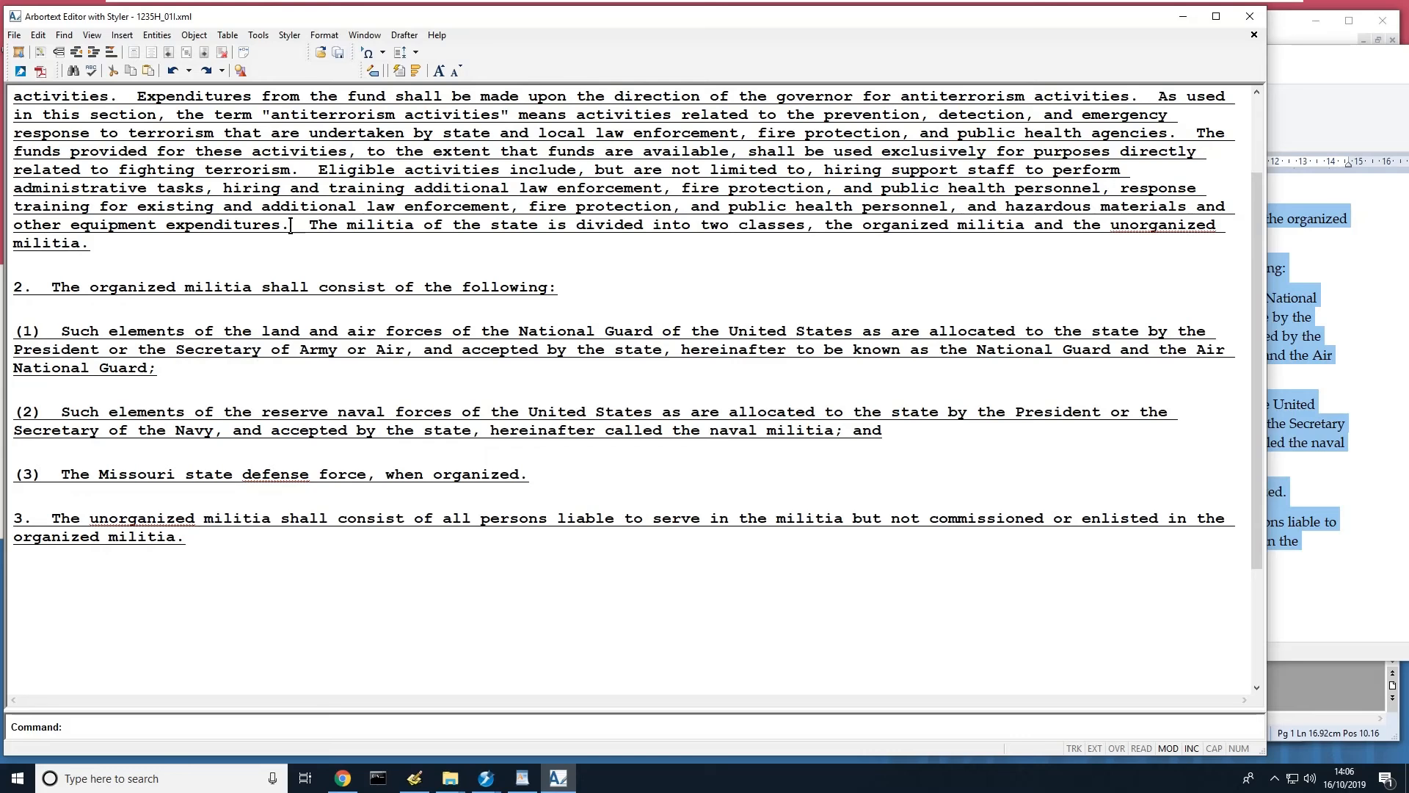
pyautogui.press('Return')
pyautogui.press('Escape')
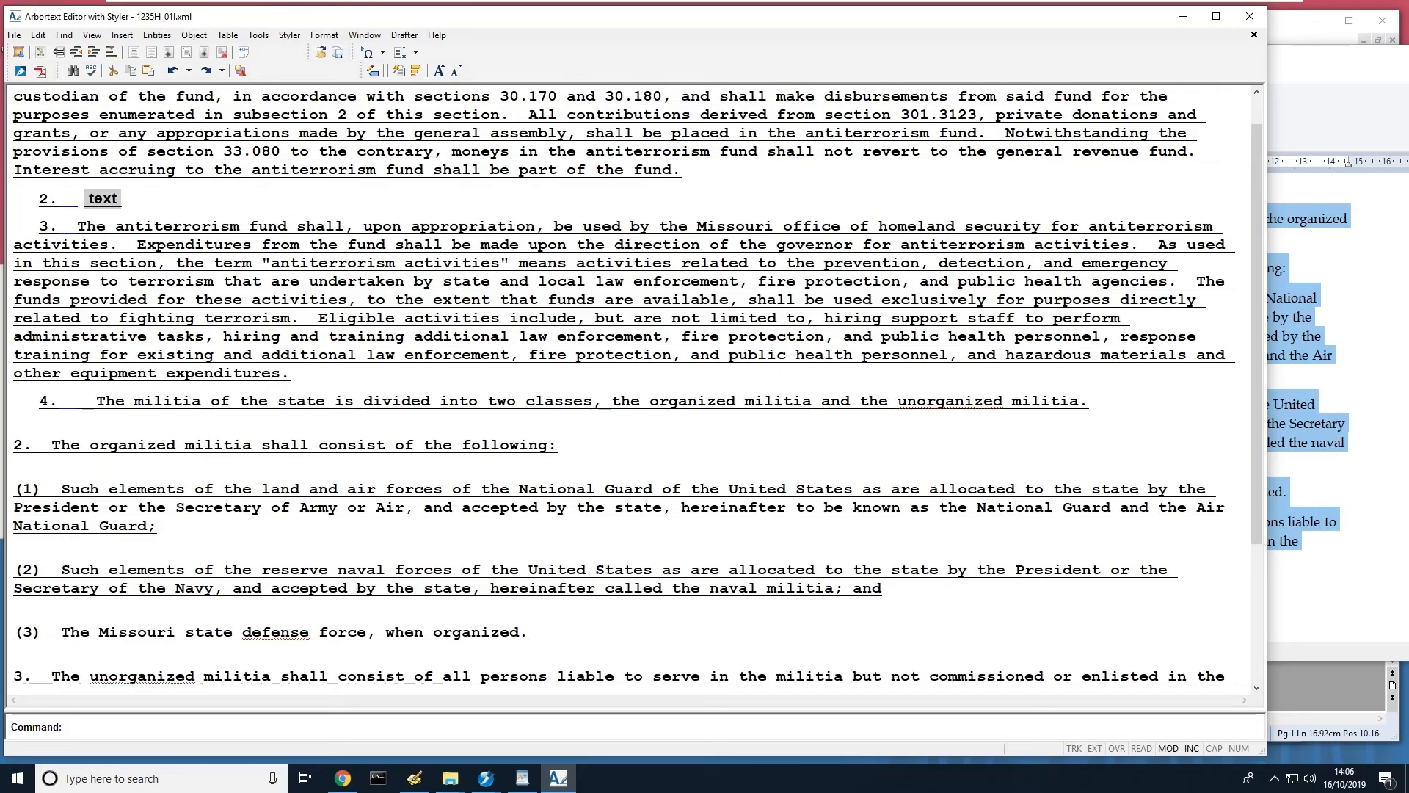
# Turn the first militia subsection back into a plain paragraph and start it with the typed number "1."
pyautogui.press('BackSpace')
pyautogui.press('Delete')
pyautogui.press('Delete')
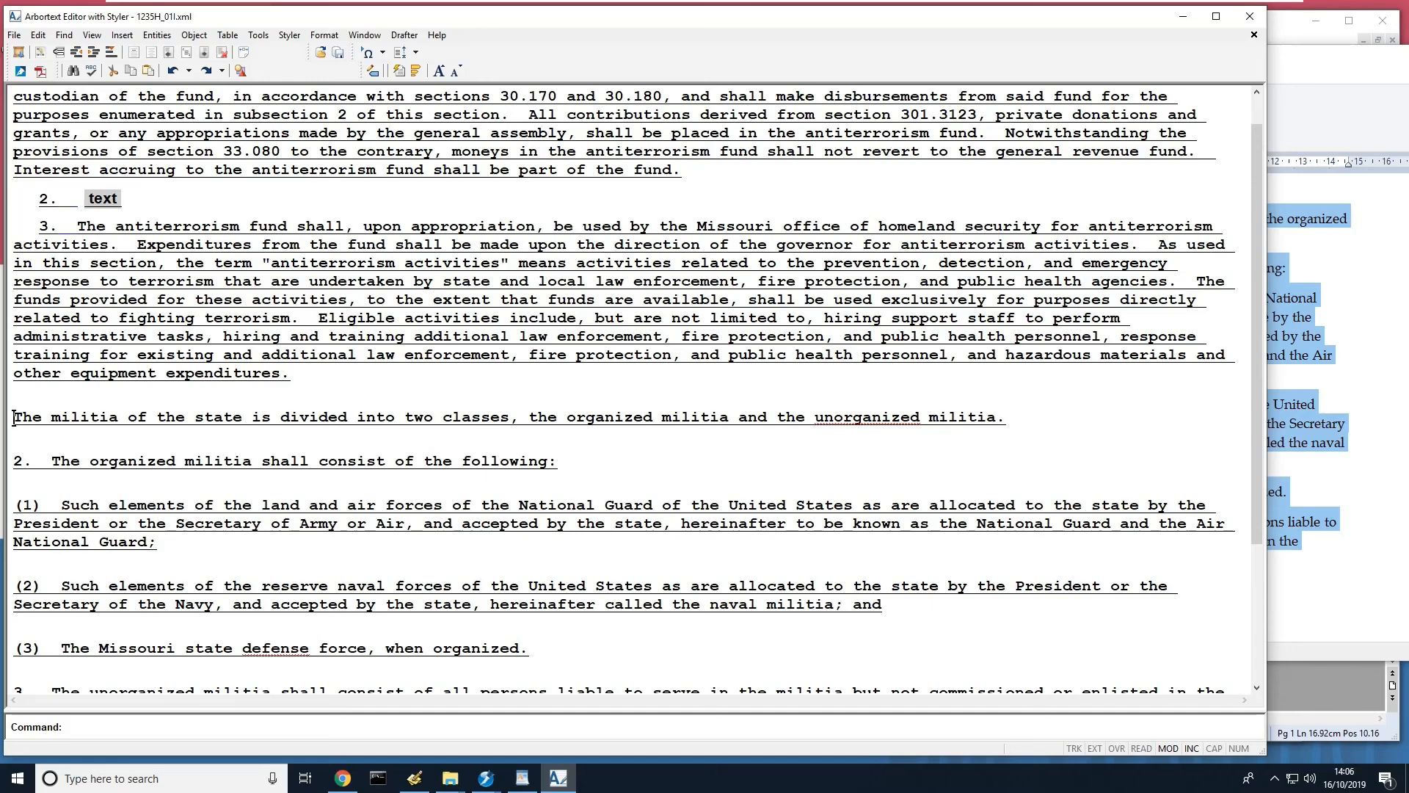
pyautogui.write('1.')
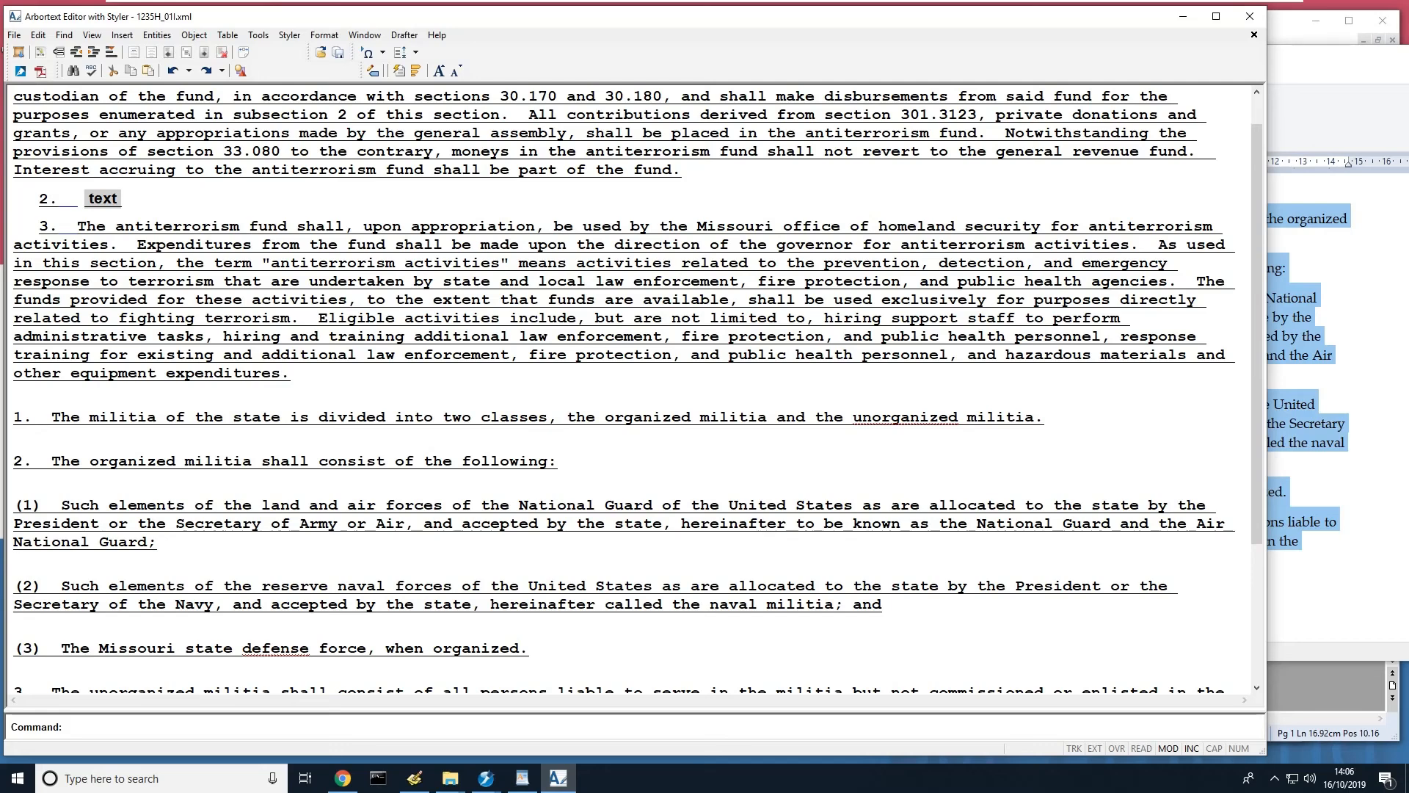
# Highlight the typed numbering in the pasted militia paragraphs and check the marked numbers
pyautogui.click(404, 34)
pyautogui.moveTo(451, 155)
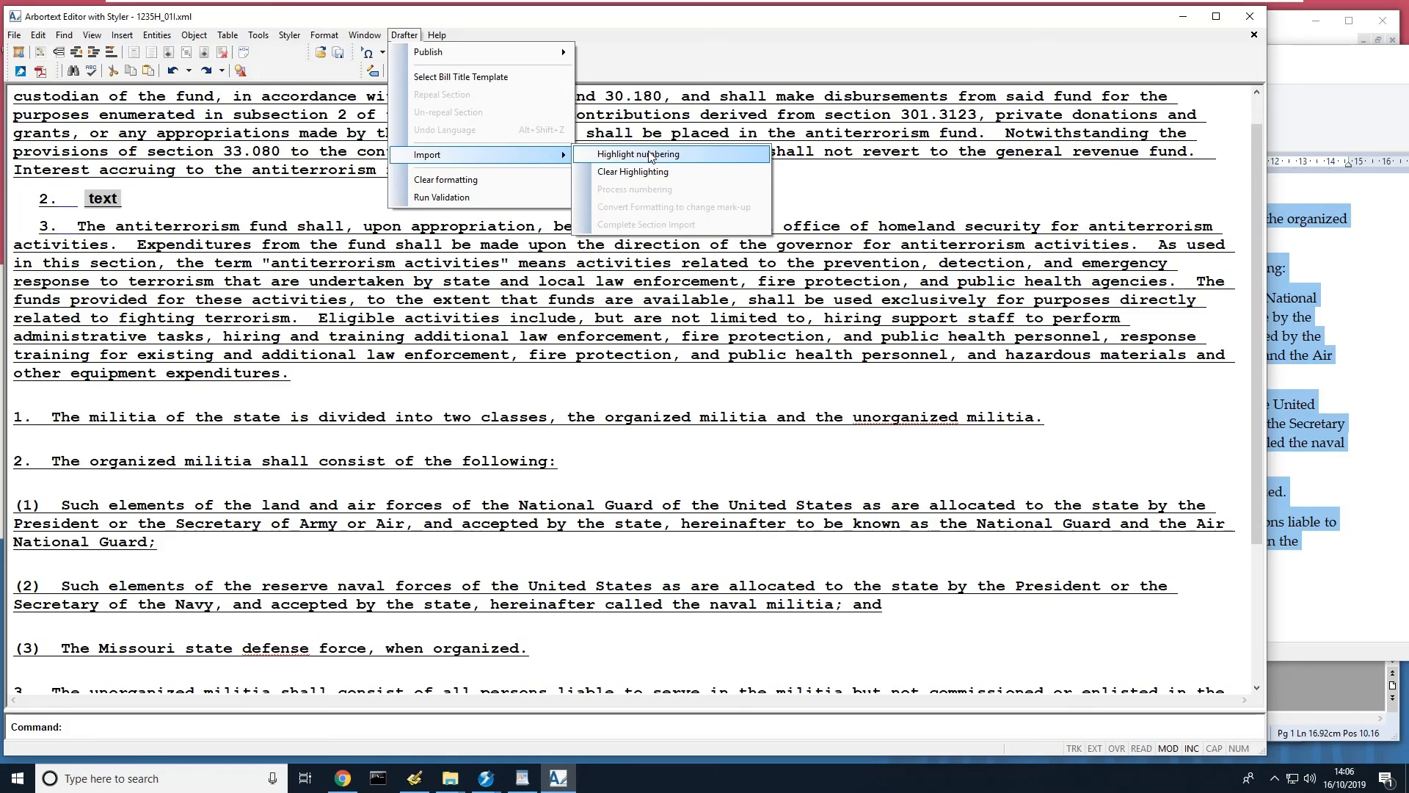
pyautogui.click(649, 155)
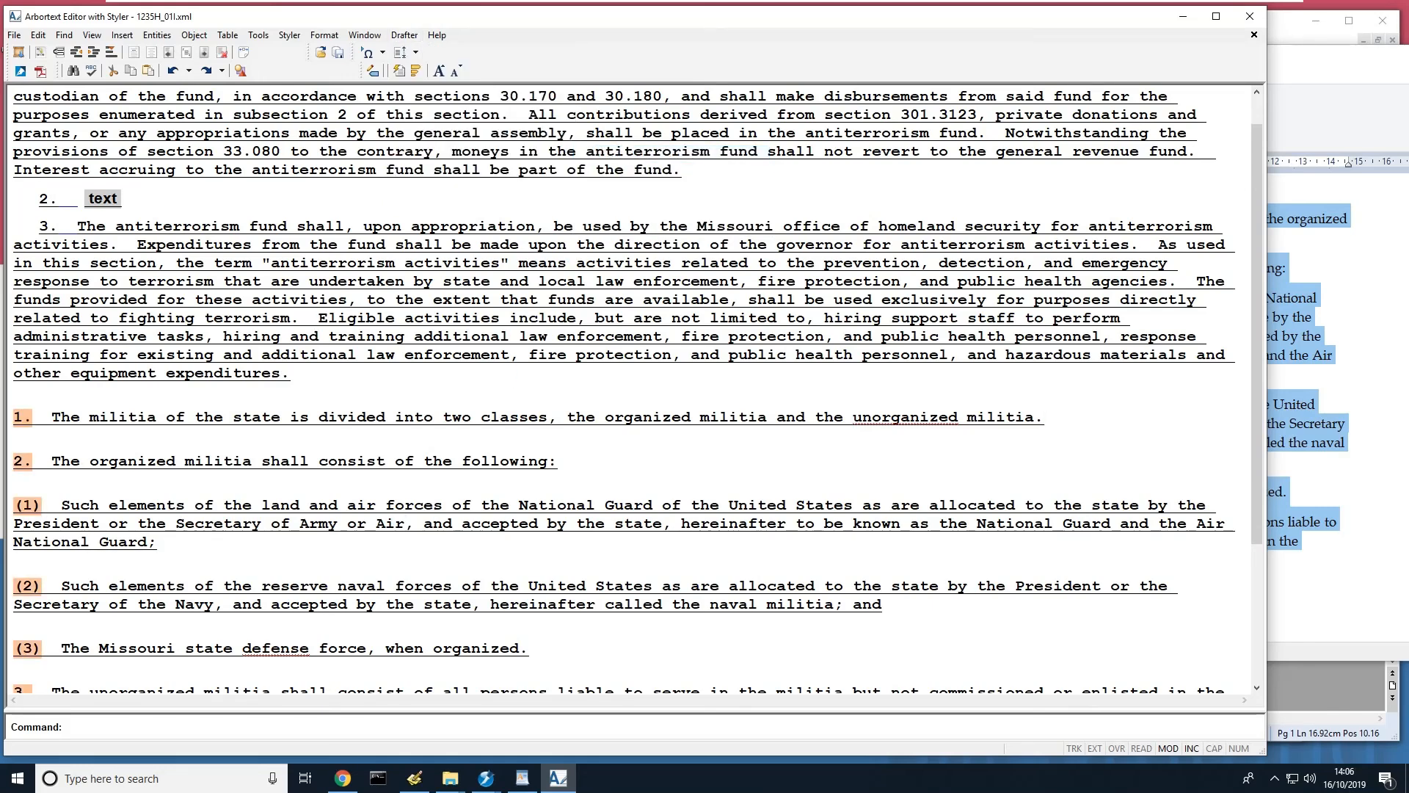
pyautogui.scroll(-5, 628, 389)
pyautogui.scroll(2, 629, 389)
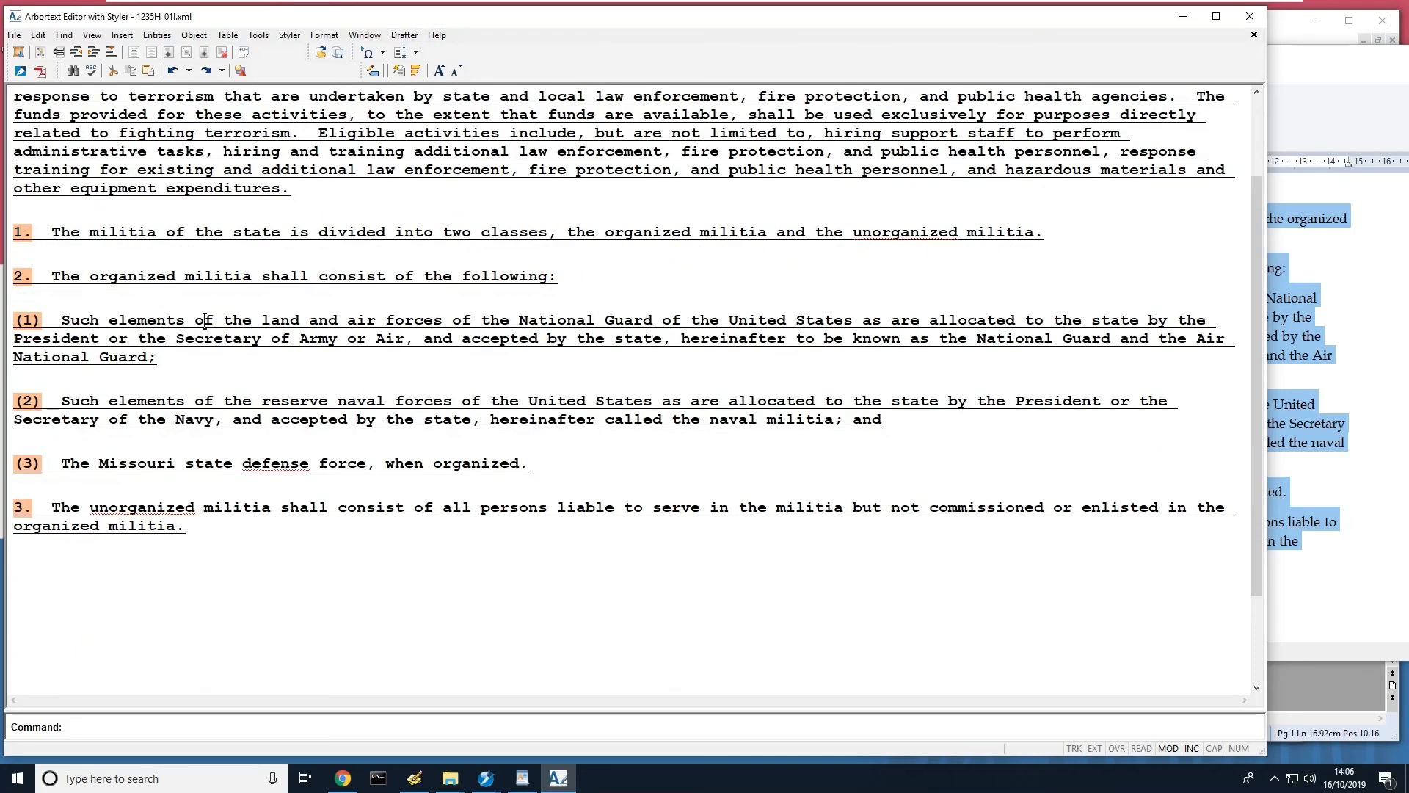
# Convert the highlighted typed numbering in the militia paragraphs into automatically numbered subsections and subdivisions with the import function
pyautogui.click(405, 35)
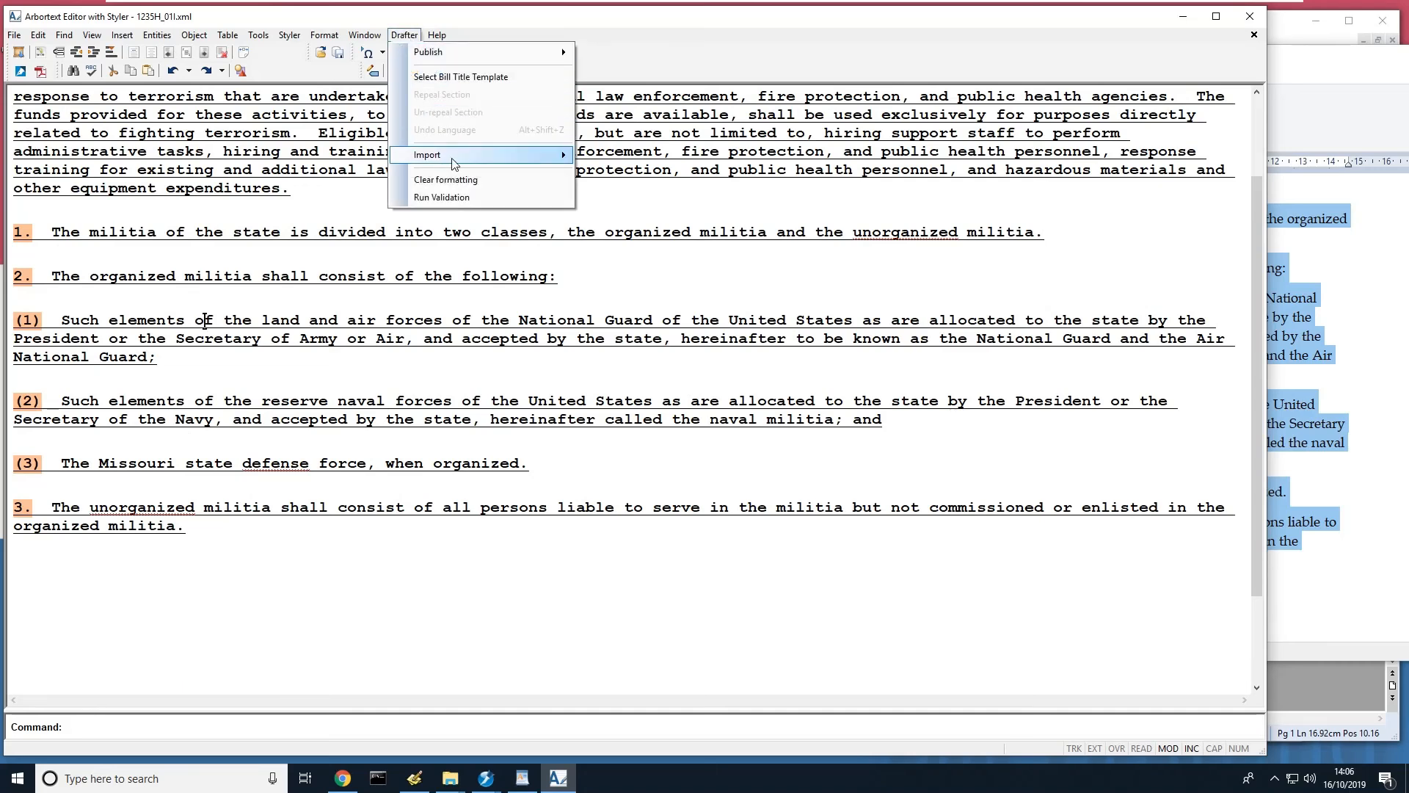
pyautogui.moveTo(440, 156)
pyautogui.click(658, 193)
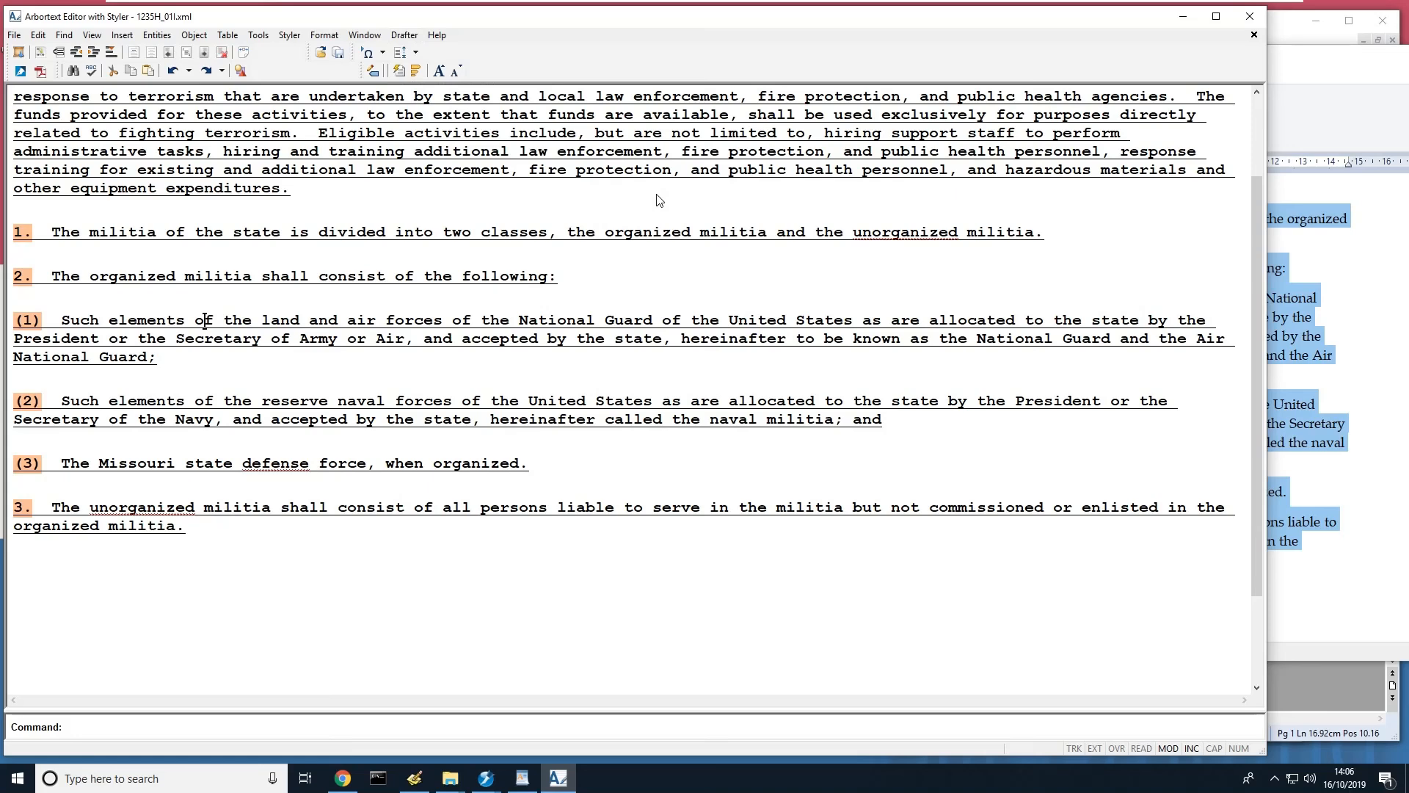
pyautogui.click(40, 54)
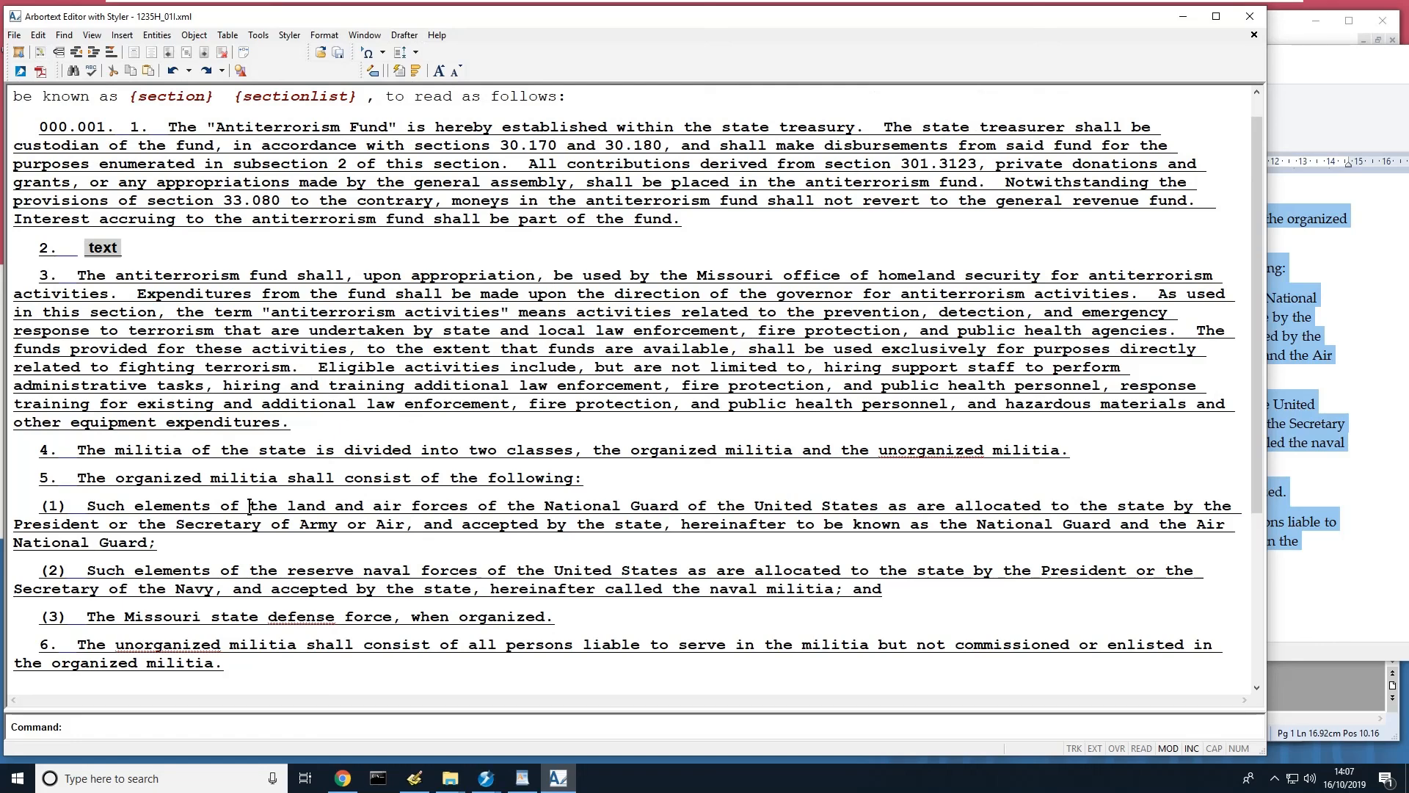
# Insert a new subdivision after the National Guard subdivision (1) and enter the text "JKJKJKJ" in it
pyautogui.scroll(-2, 628, 389)
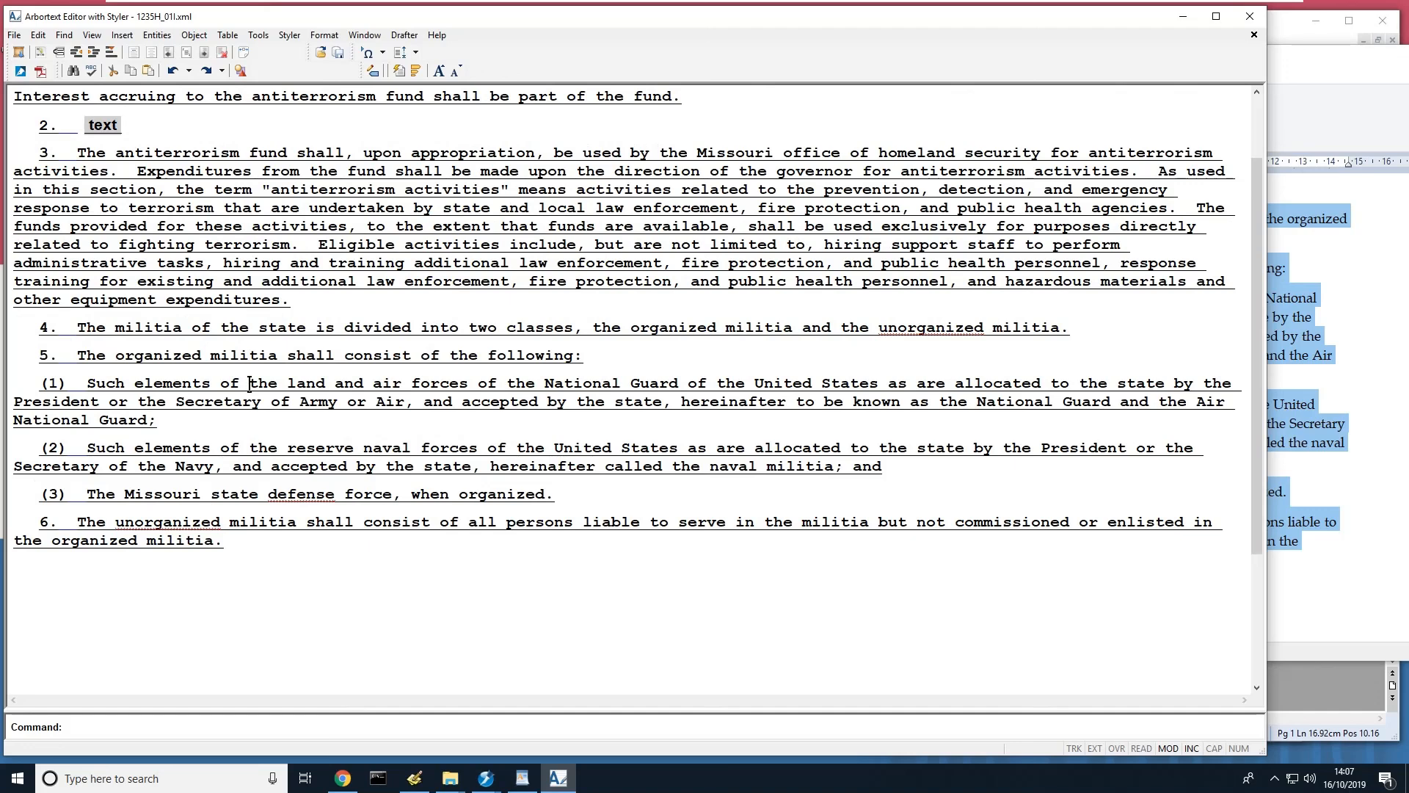
pyautogui.click(148, 420)
pyautogui.press('Return')
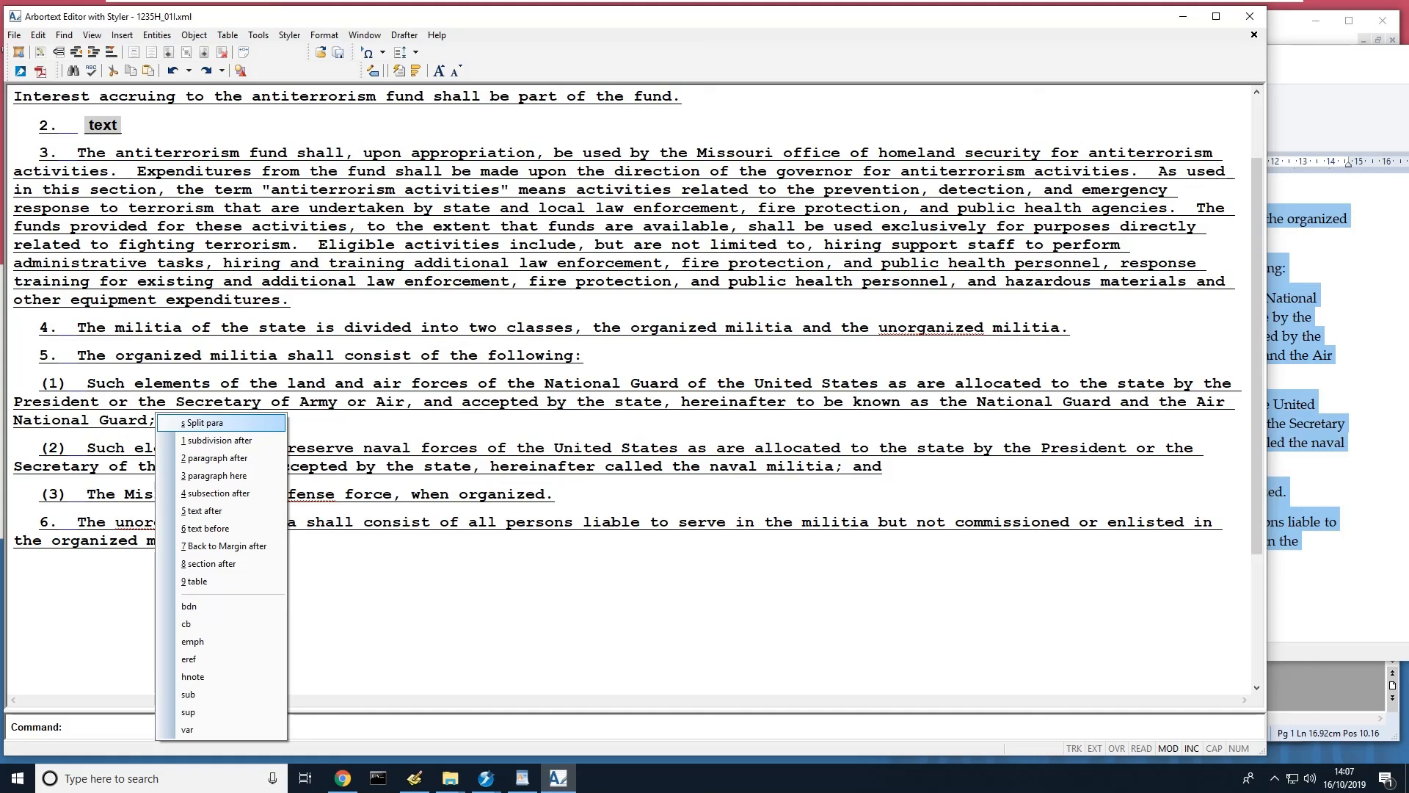
pyautogui.press('Down')
pyautogui.press('Escape')
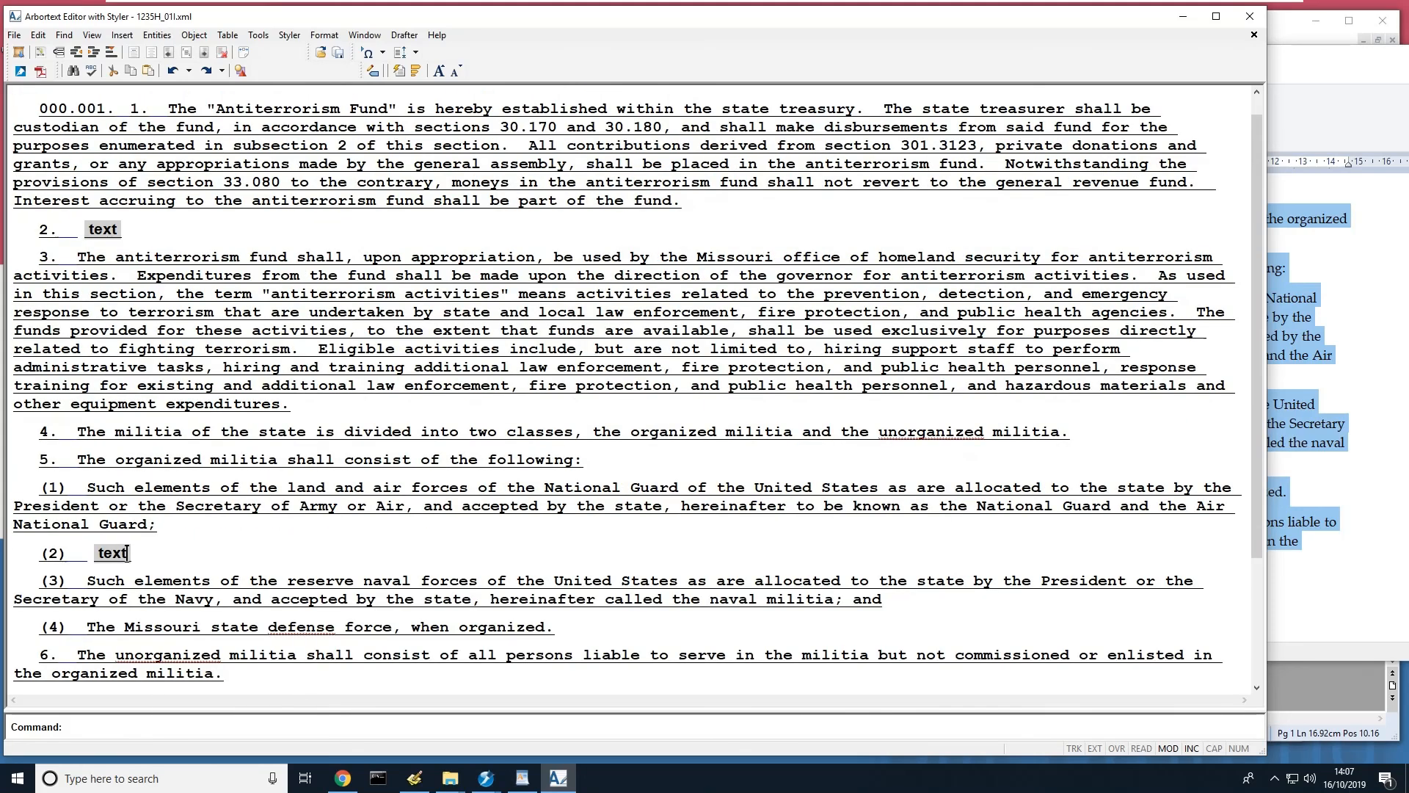
pyautogui.write('JKJKJKJ')
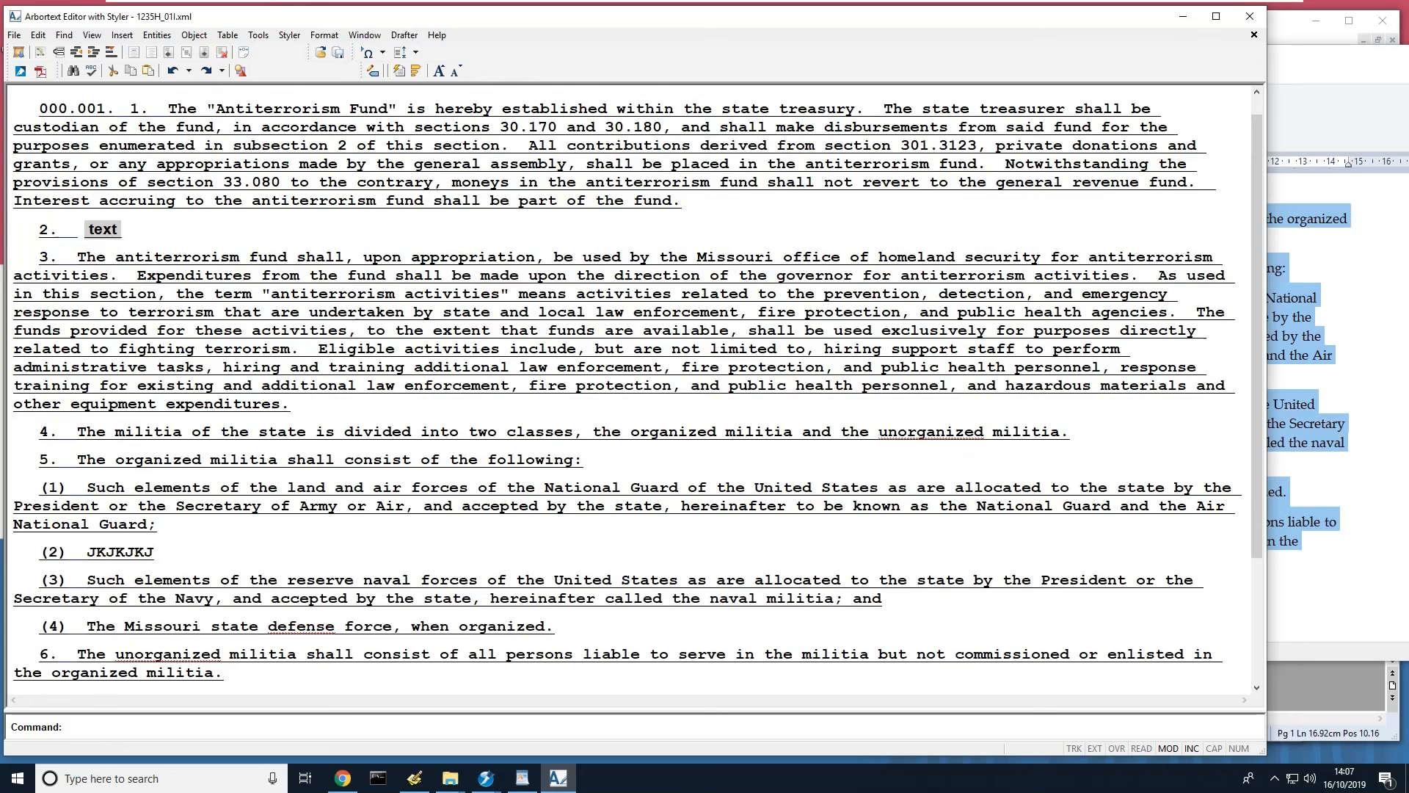